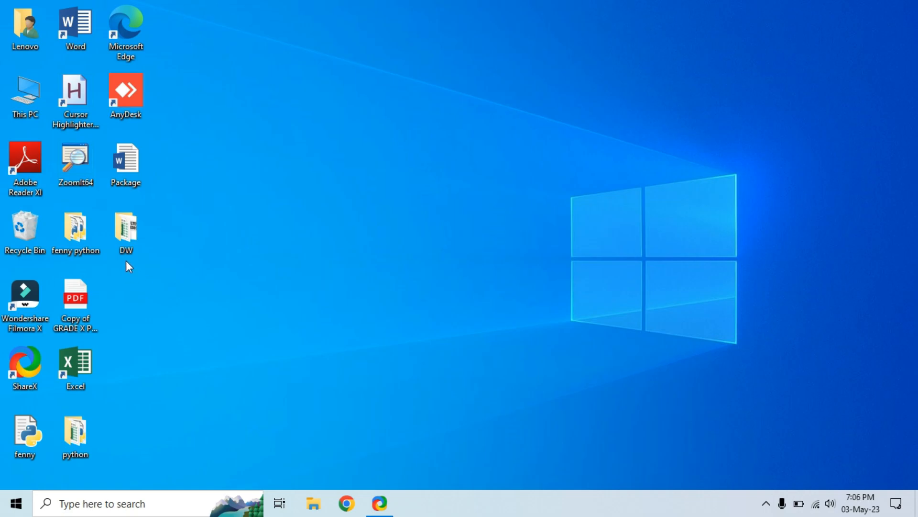
Look through the DW folder on the desktop, checking the four STORE workbooks and the two Combine multiple files, and close it
double_click(133, 235)
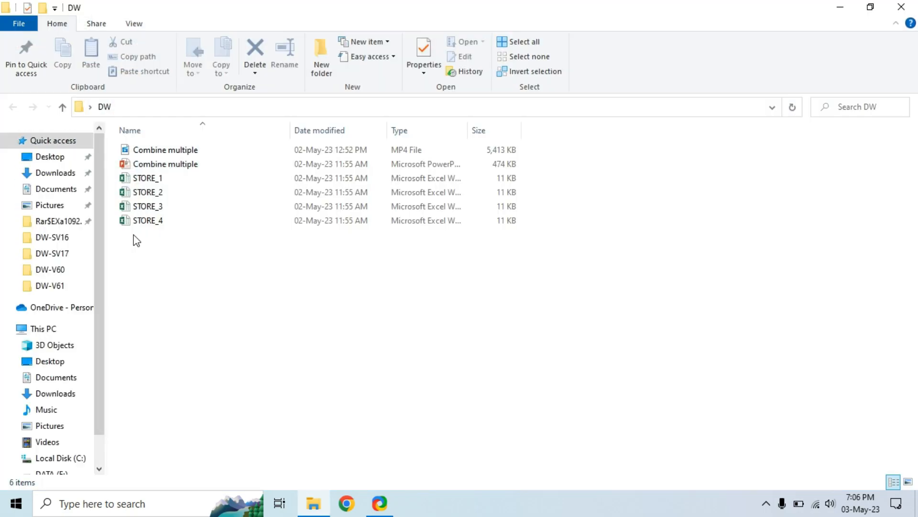
double_click(164, 178)
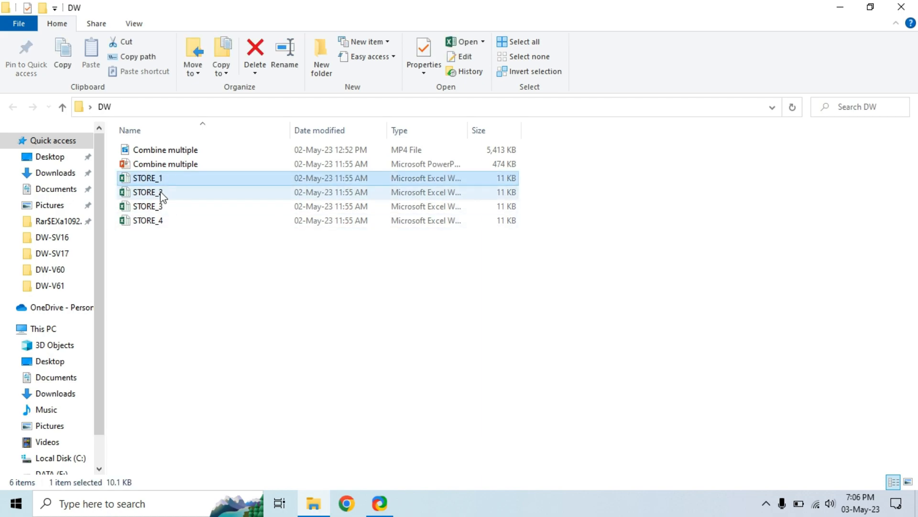
click(164, 195)
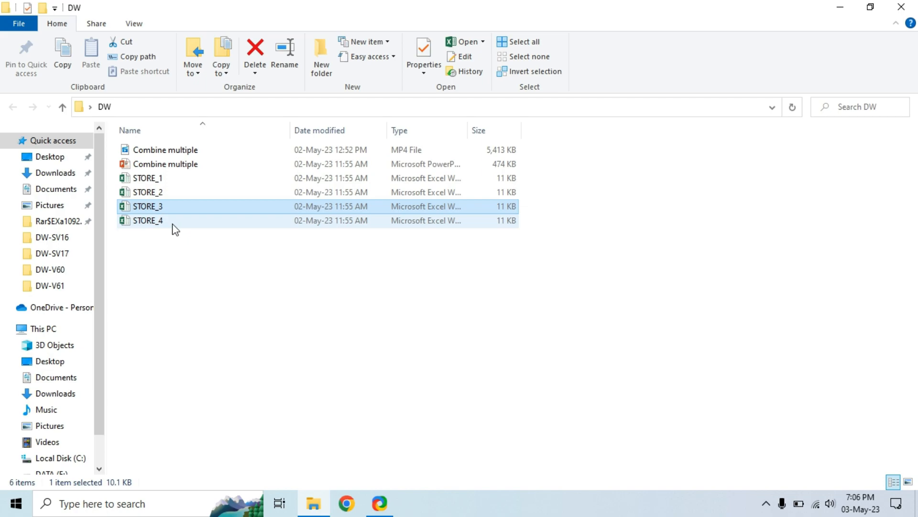
click(171, 222)
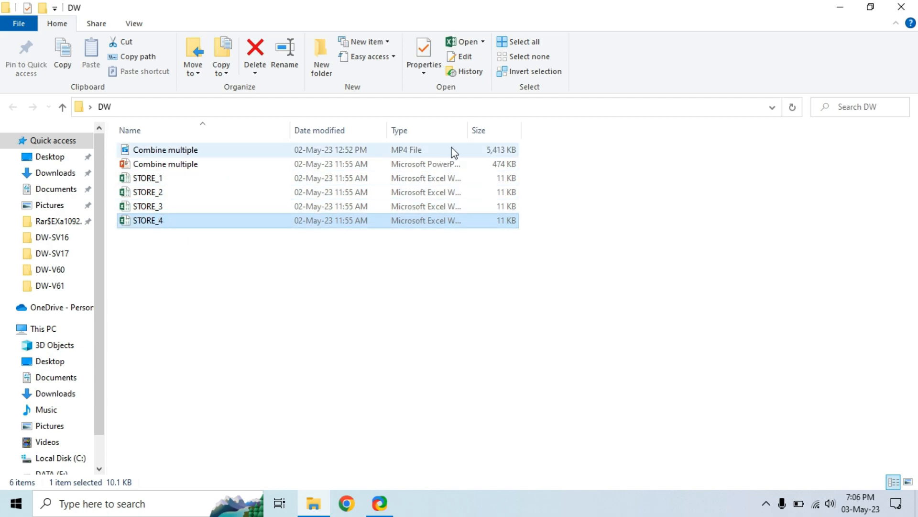
click(190, 152)
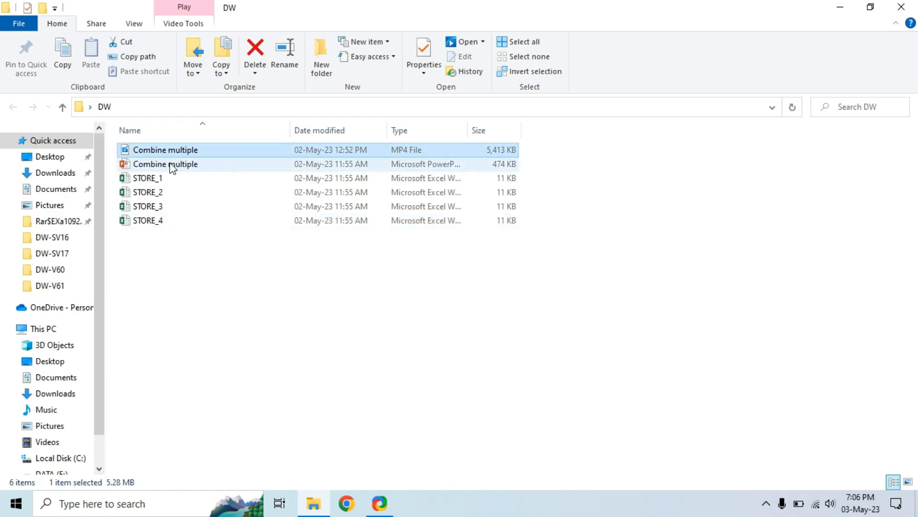
click(181, 167)
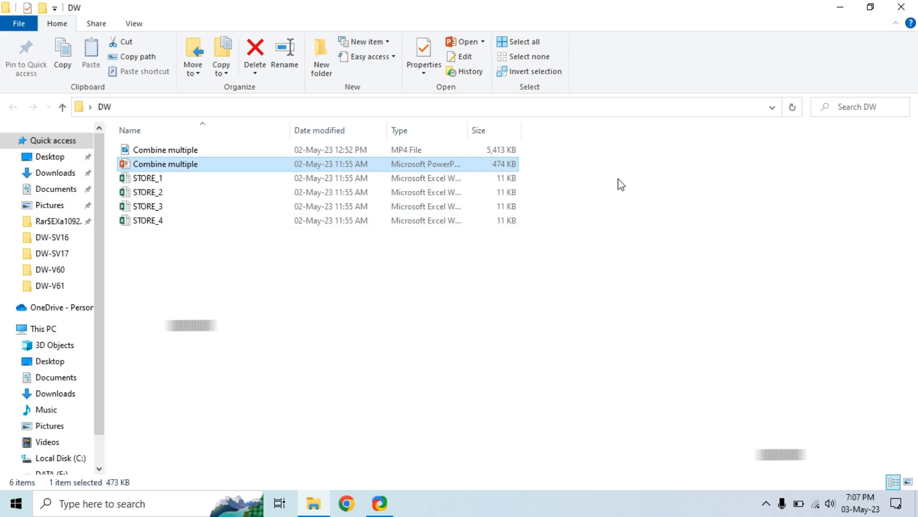
drag(542, 175, 287, 268)
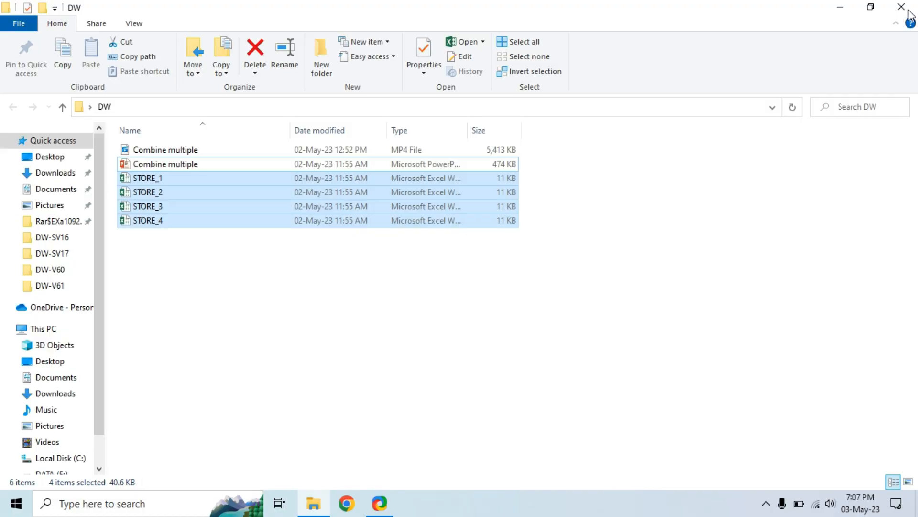
click(906, 8)
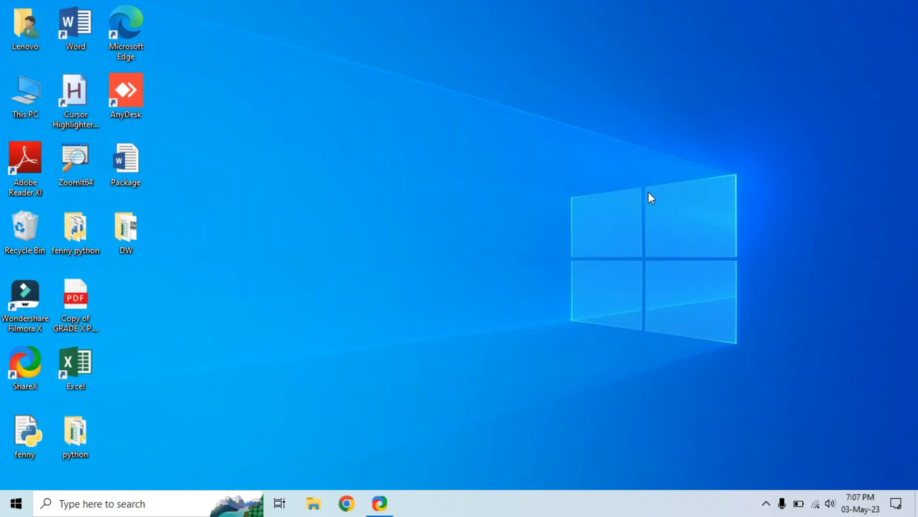
Open Excel with a blank workbook and start a data import from a folder
double_click(79, 361)
click(389, 166)
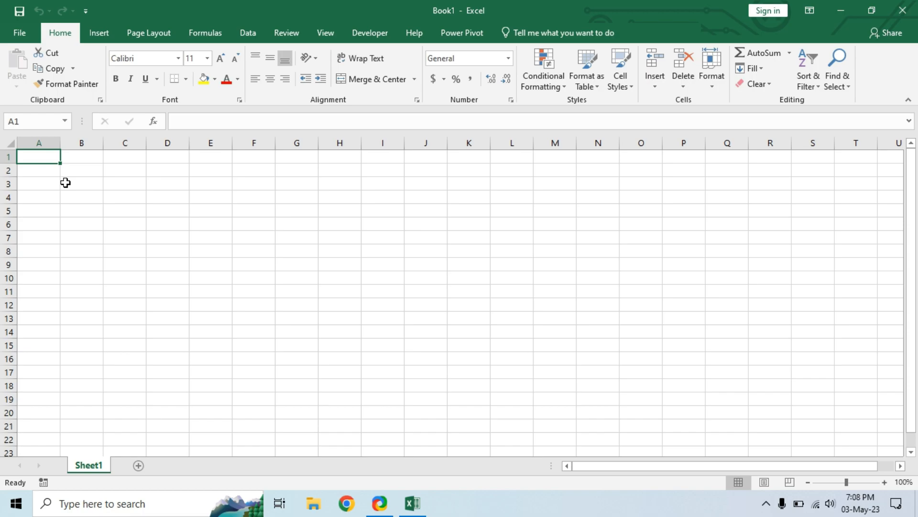
click(253, 33)
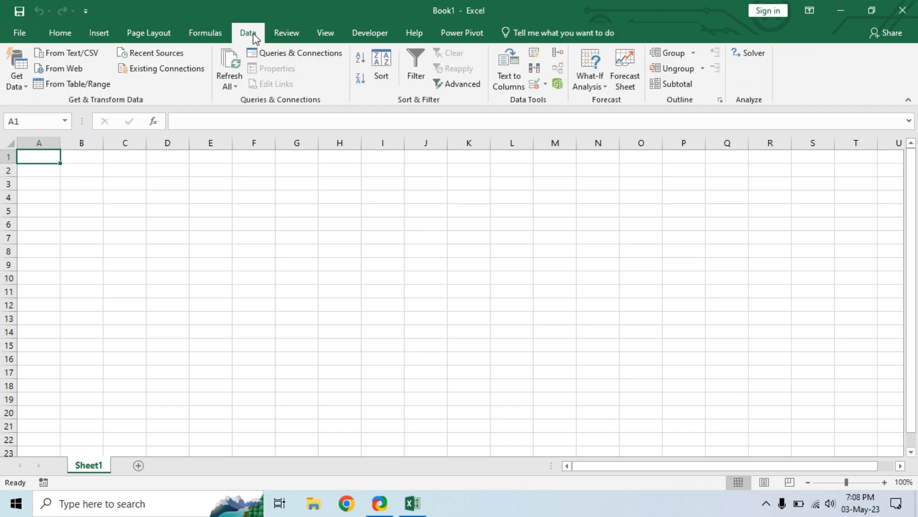
click(22, 86)
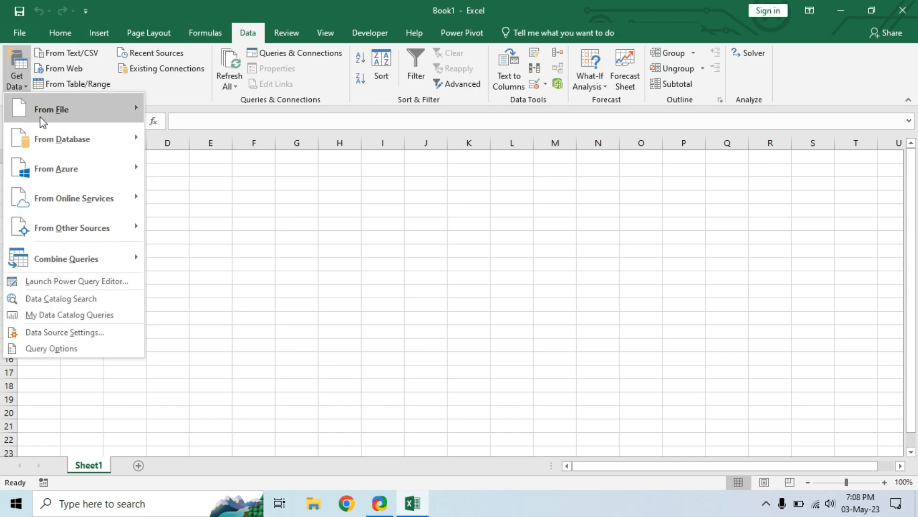
mouse_move(43, 117)
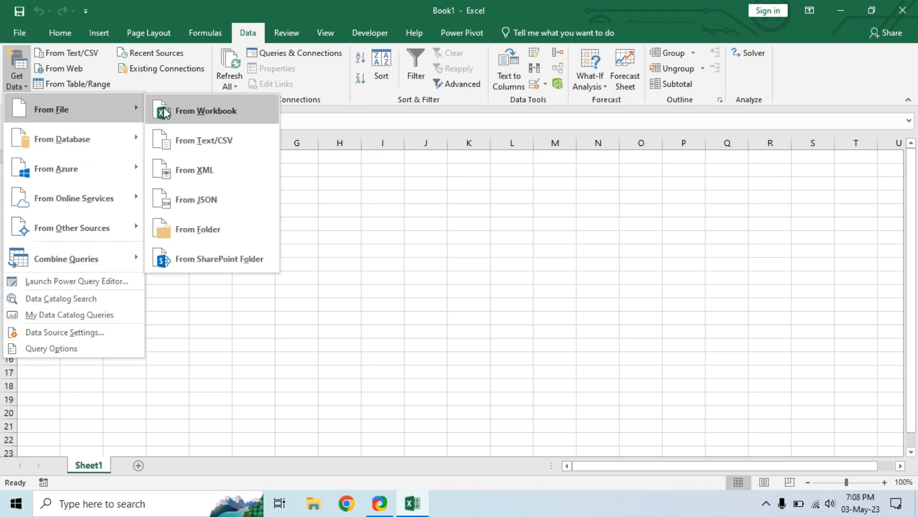
click(197, 229)
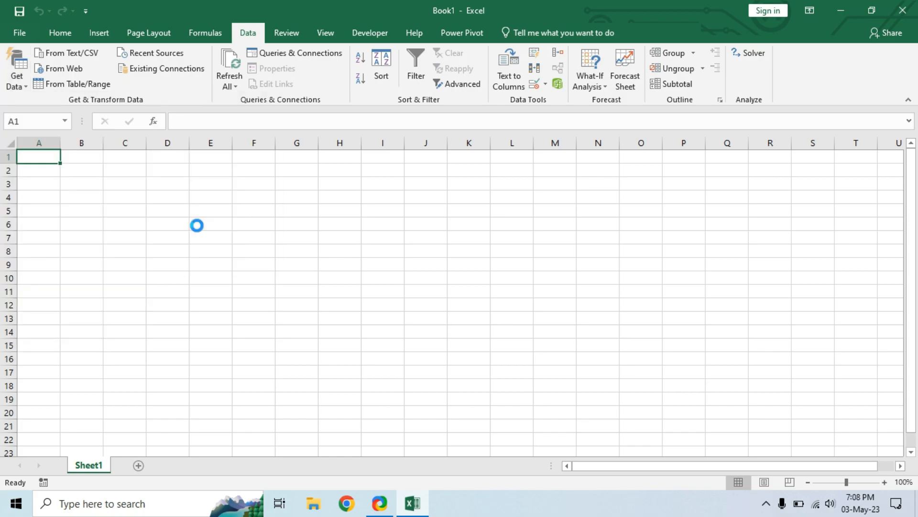
Choose the DW folder on the Desktop as the source and open its file list for transformation in Power Query
drag(458, 149, 315, 168)
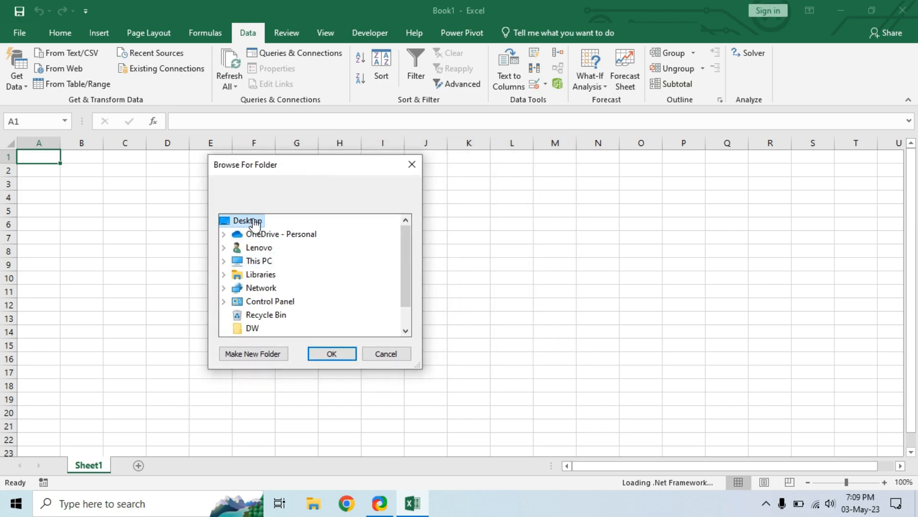
click(254, 331)
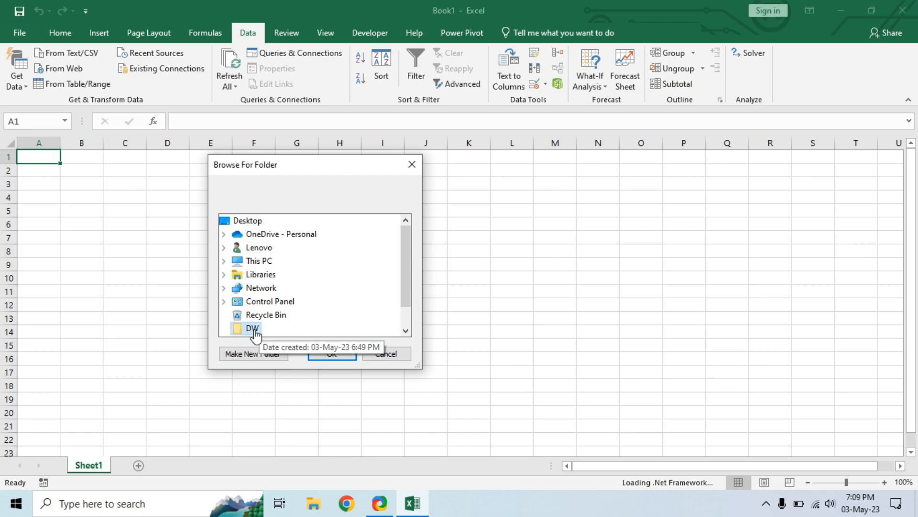
click(343, 353)
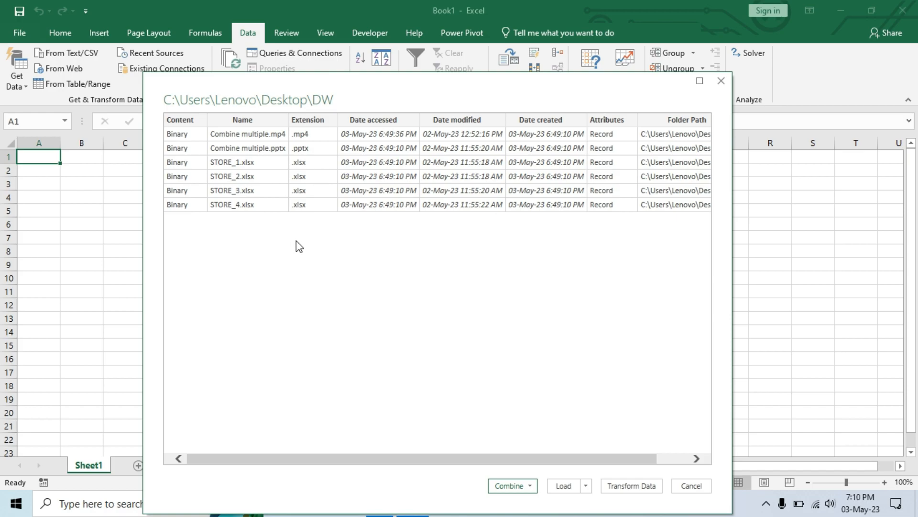
click(636, 487)
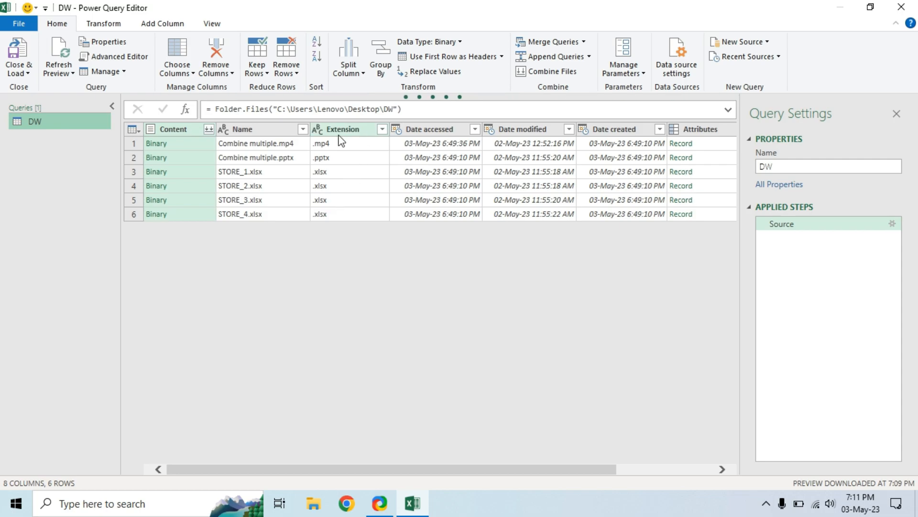
Filter the Extension column so that only .xlsx files are kept
click(383, 131)
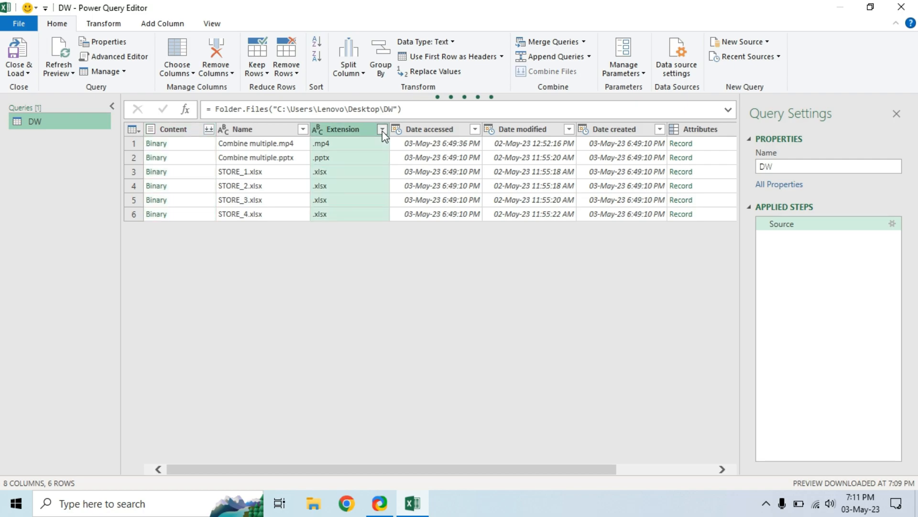
click(383, 131)
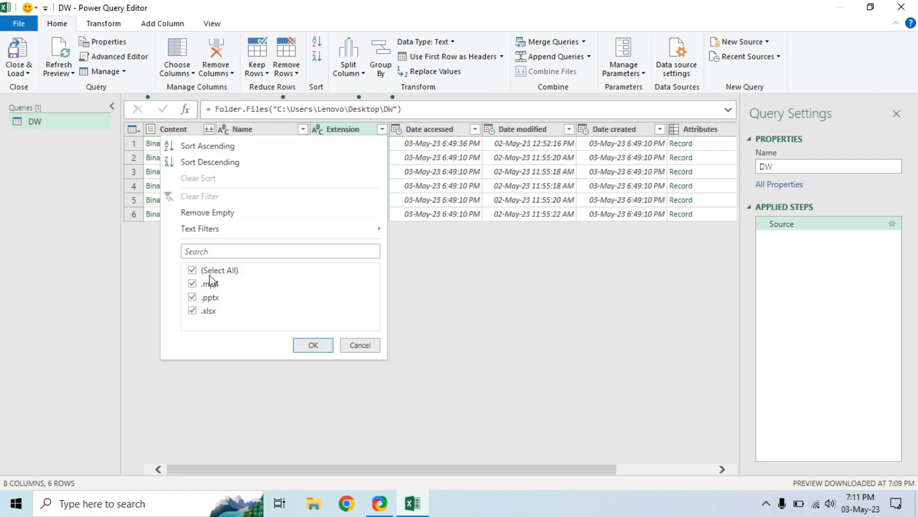
click(192, 271)
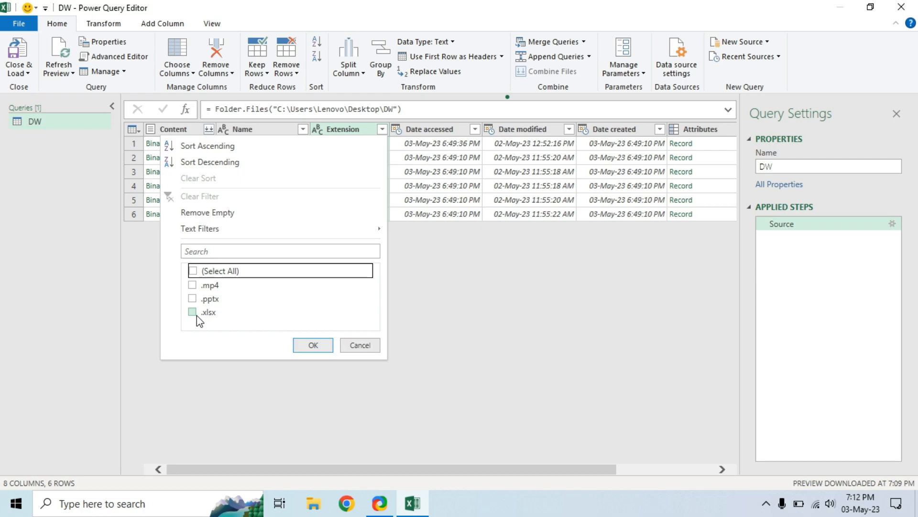
click(196, 315)
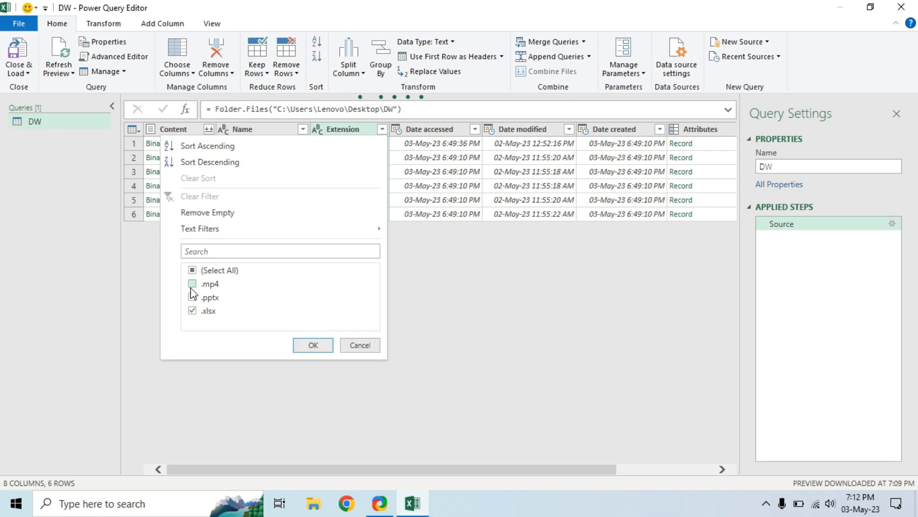
click(309, 344)
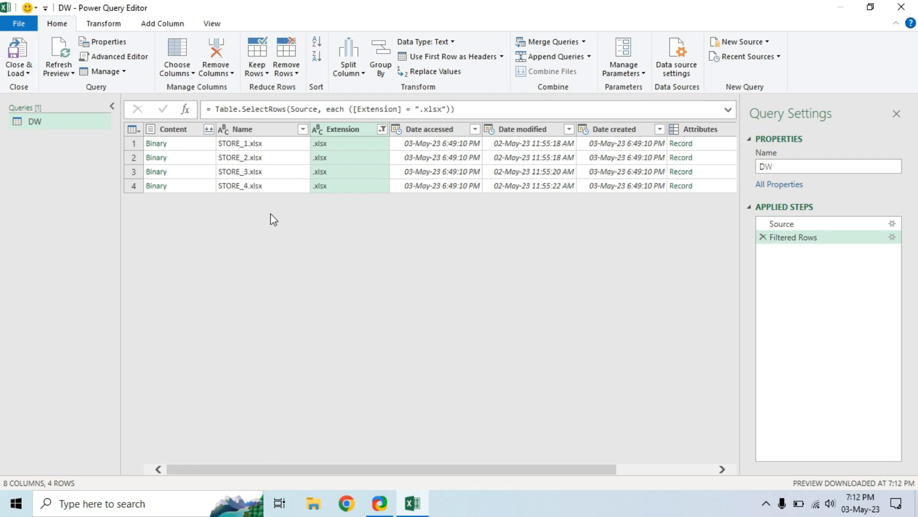
Combine the files in the Content column, using the first file as the sample and the STORE_1 sheet as the object to extract
click(209, 132)
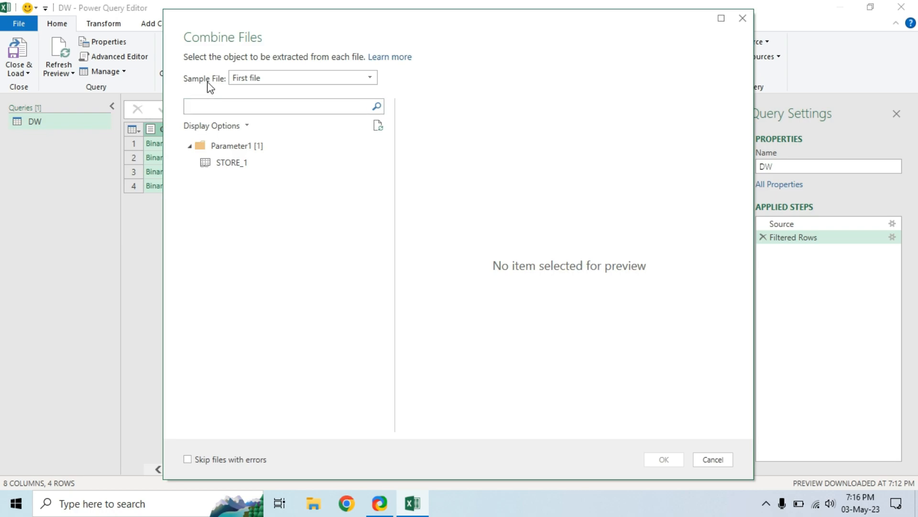
click(372, 77)
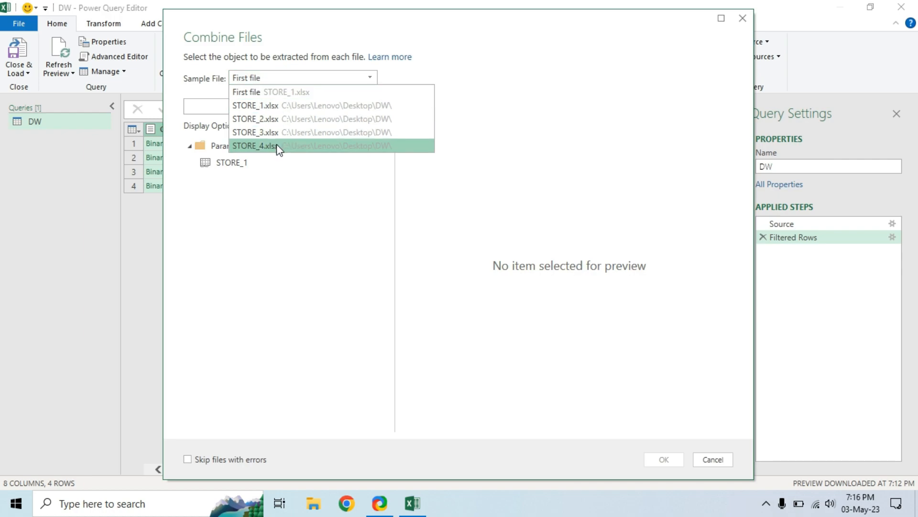
click(328, 202)
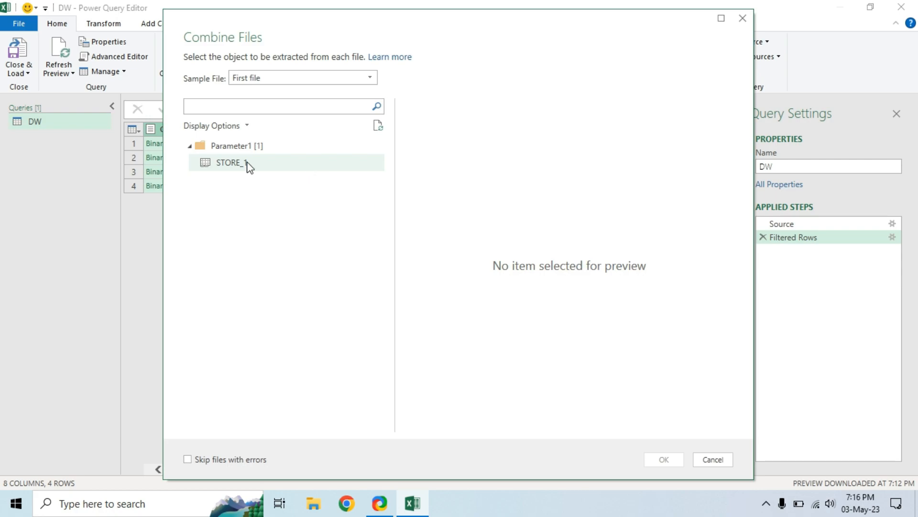
click(276, 166)
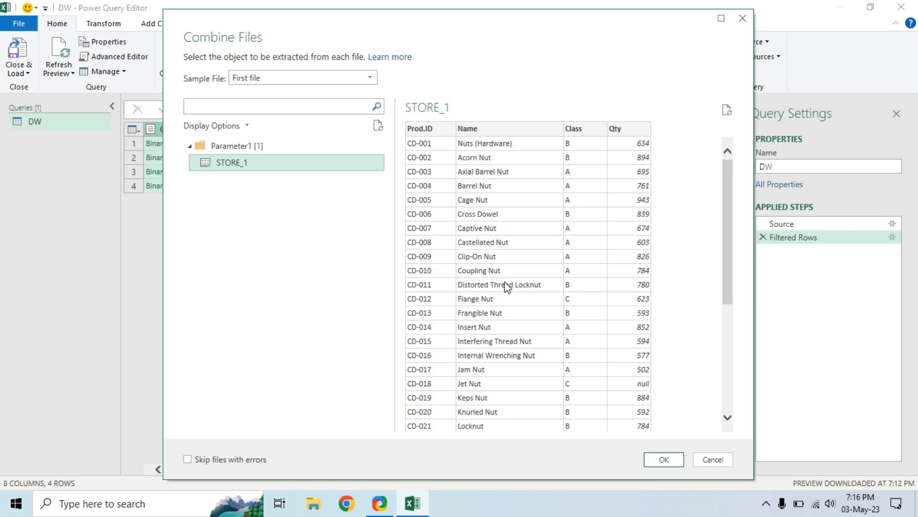
scroll(526, 285, down, 5)
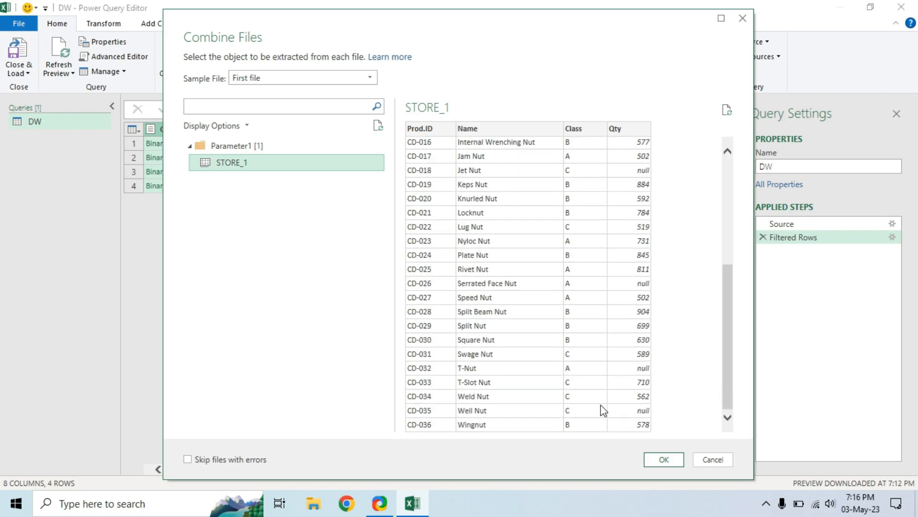
click(663, 459)
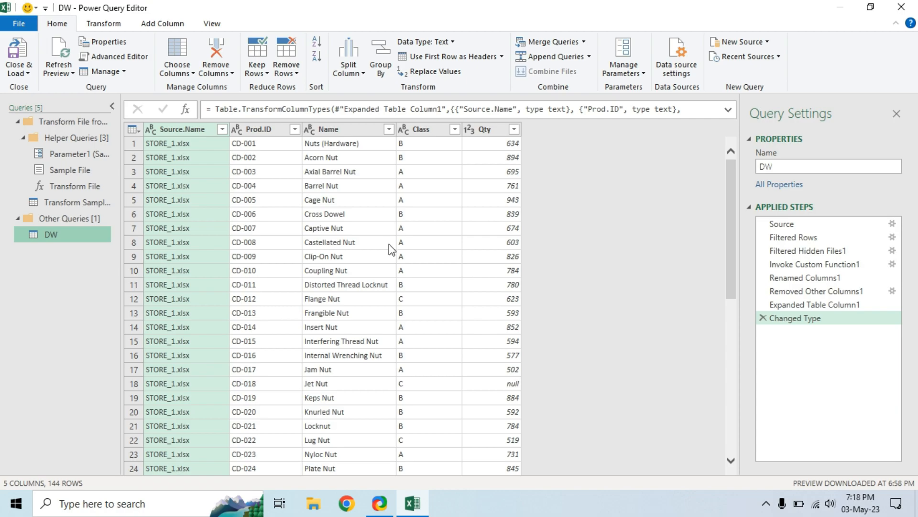
Examine the combined table's rows and check the Source.Name column for records from each store workbook
scroll(403, 255, down, 10)
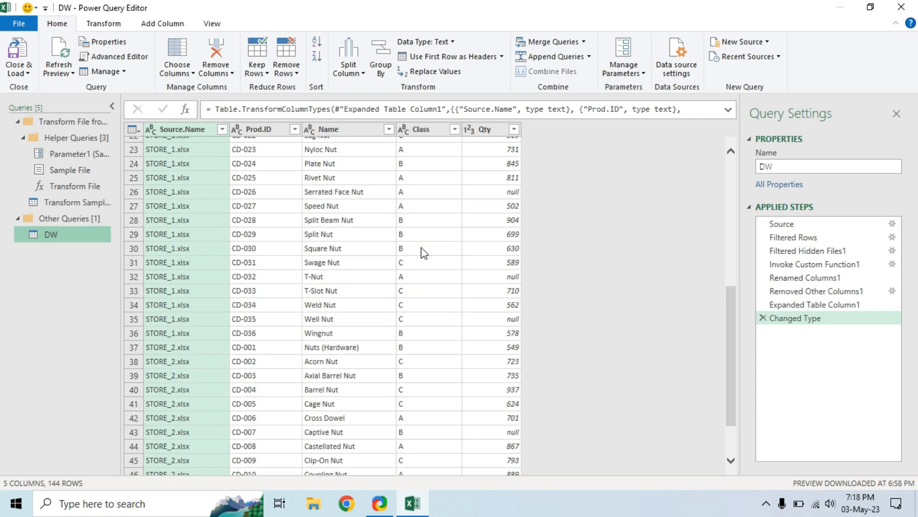
scroll(333, 251, down, 11)
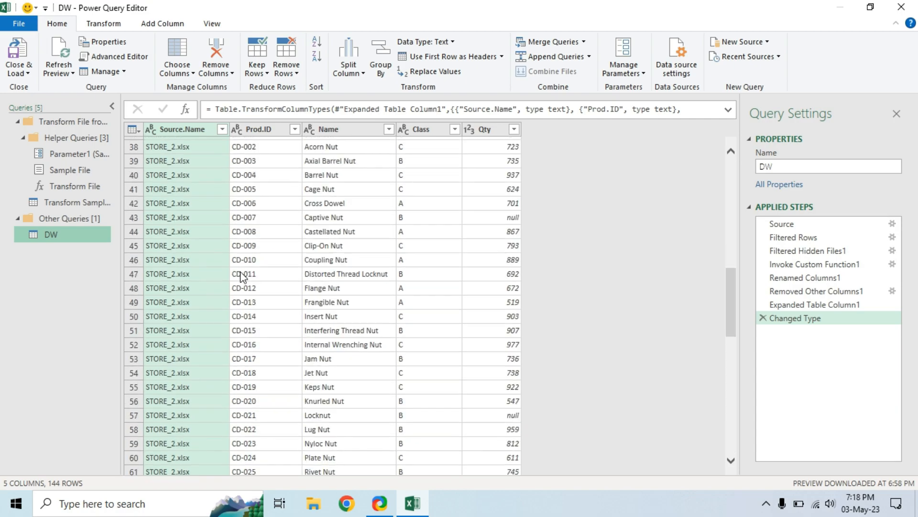
scroll(206, 294, down, 3)
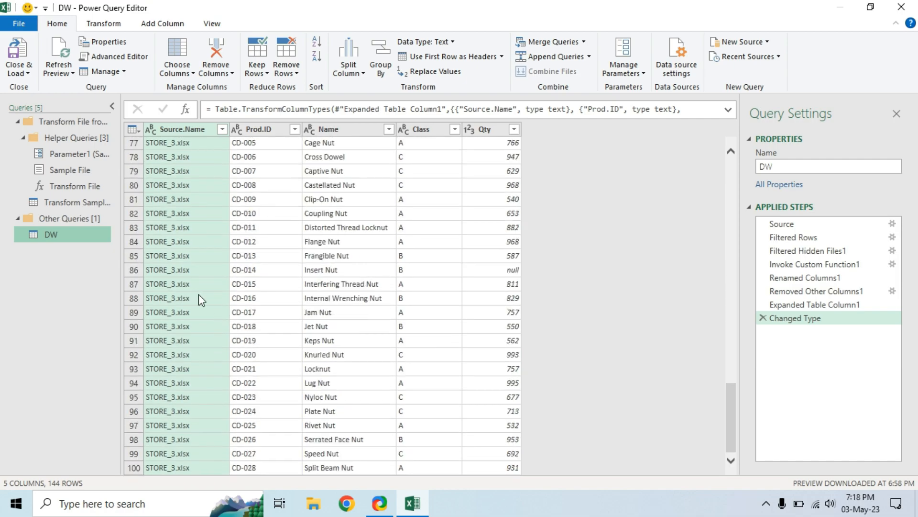
scroll(229, 316, down, 9)
scroll(206, 316, down, 3)
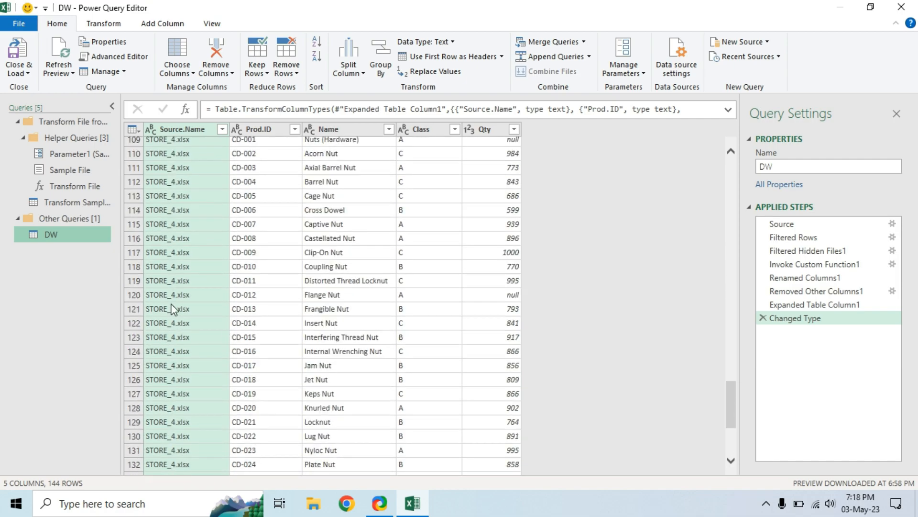
scroll(179, 373, down, 3)
scroll(219, 397, down, 2)
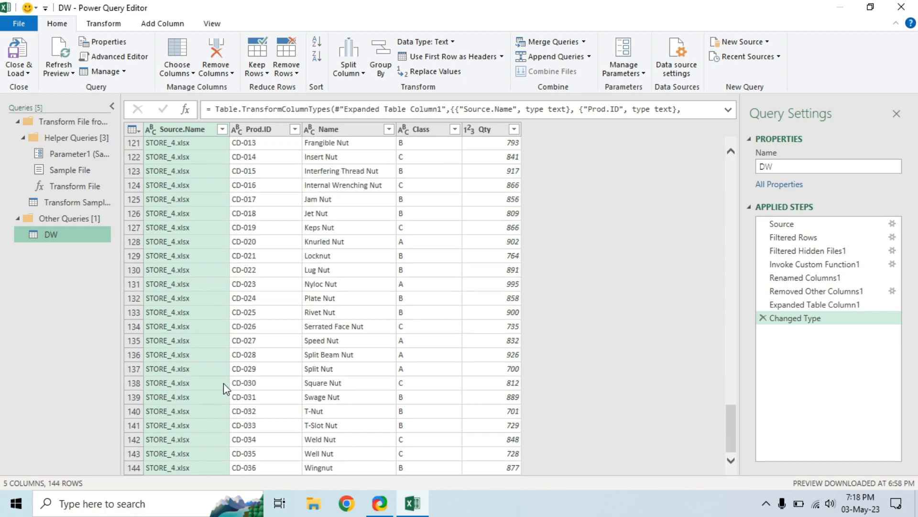
scroll(246, 338, up, 20)
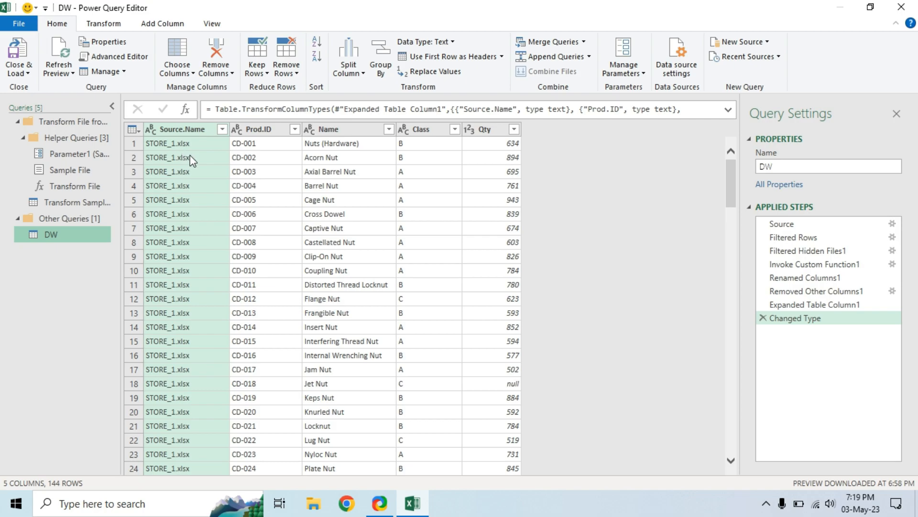
scroll(201, 292, down, 6)
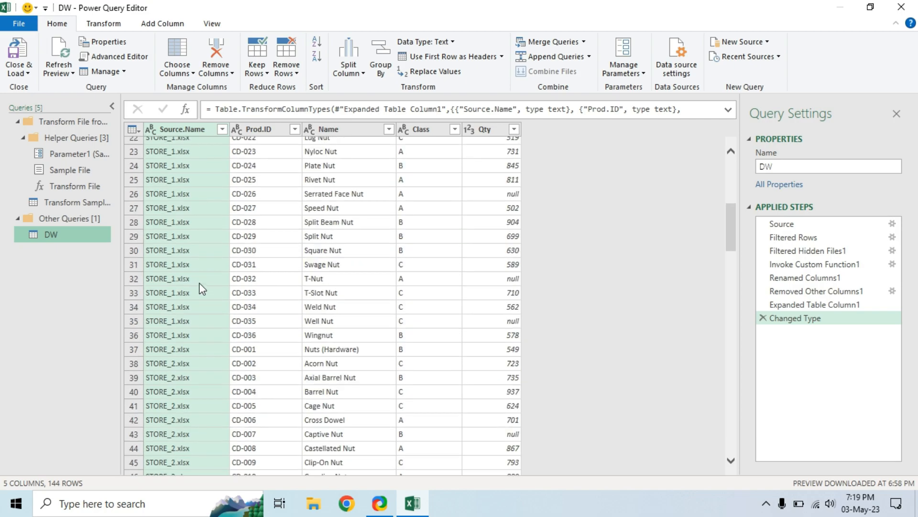
Replace the text ".xlsx" with nothing in the Source.Name column so only the store names remain
scroll(196, 158, up, 7)
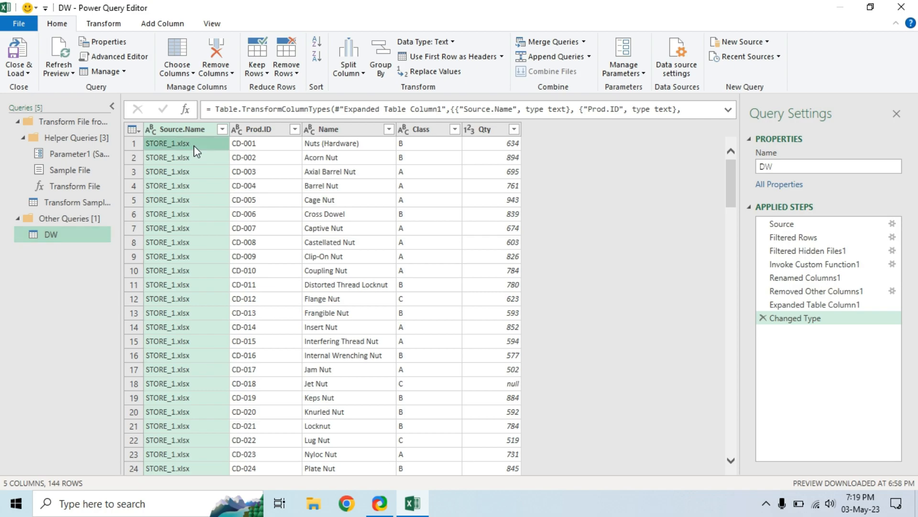
right_click(195, 148)
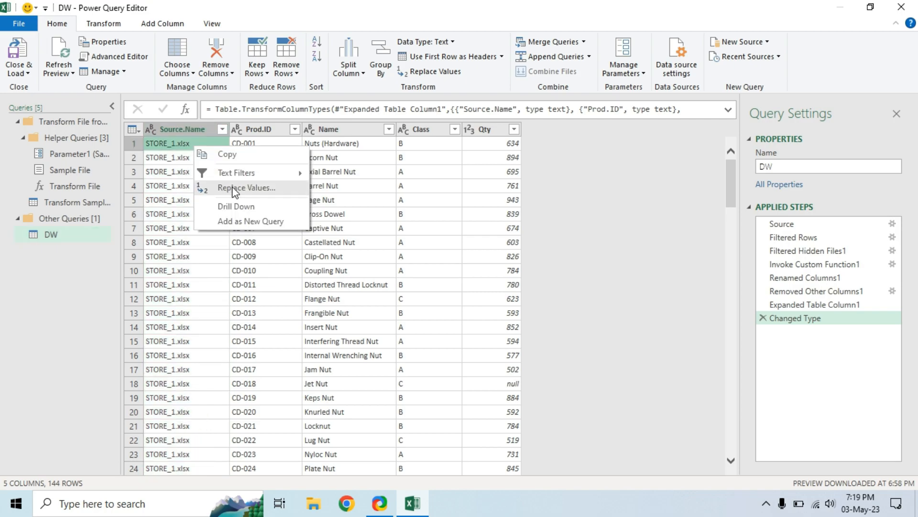
click(234, 192)
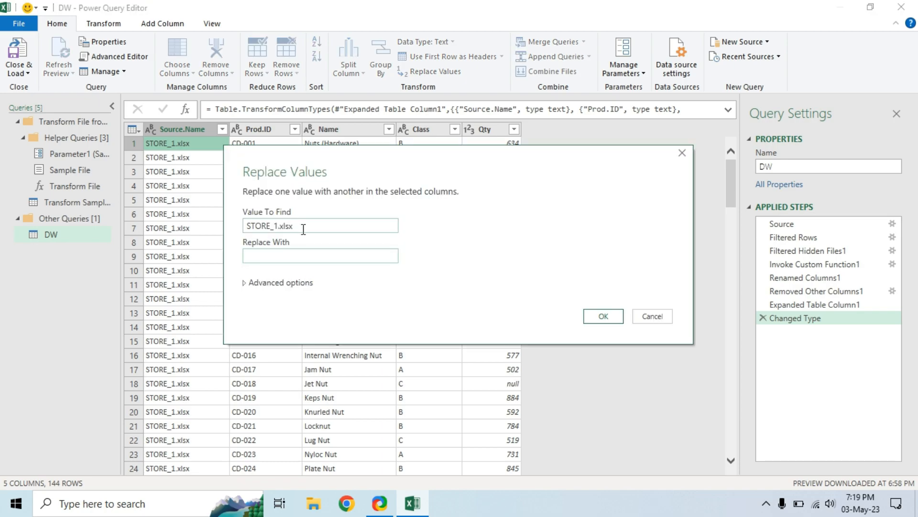
click(272, 226)
key(BackSpace)
key(BackSpace)
key(BackSpace)
key(BackSpace)
key(BackSpace)
key(BackSpace)
key(BackSpace)
click(277, 257)
click(597, 316)
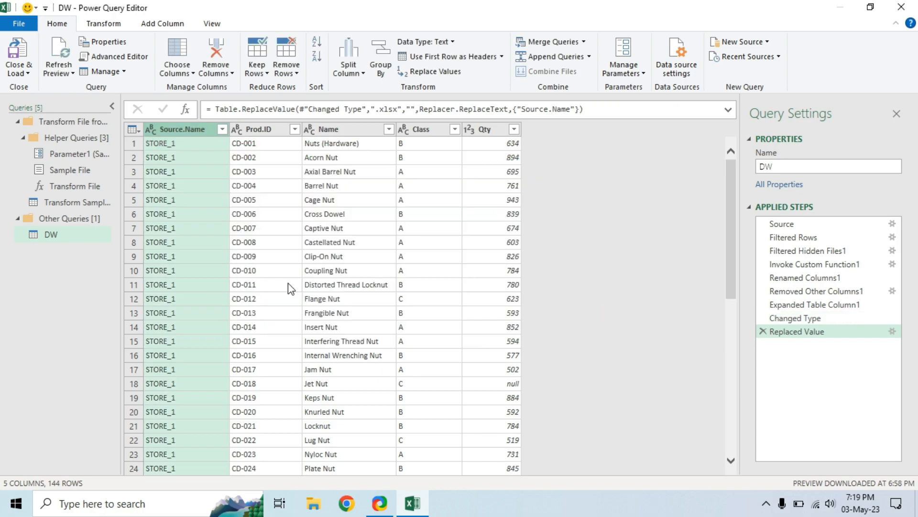
Examine the store names in the Source.Name column and look through the Qty column for null entries
scroll(207, 285, down, 9)
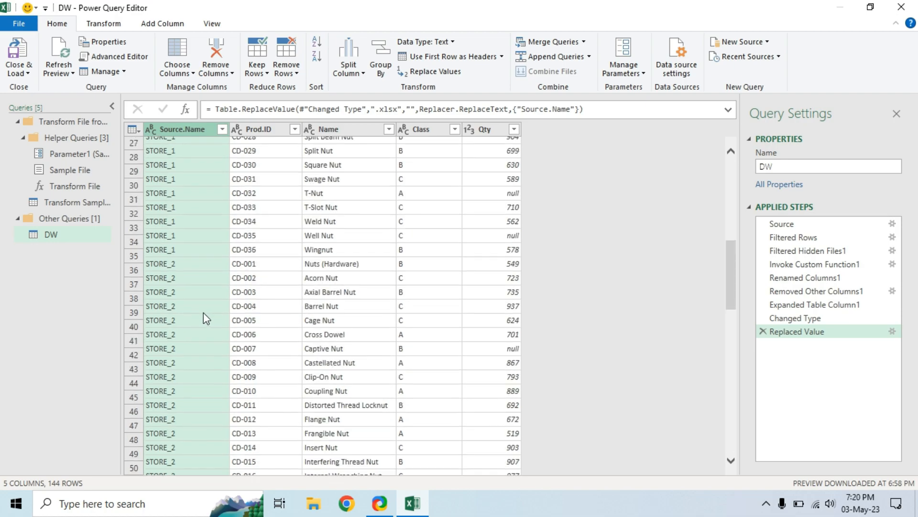
scroll(206, 319, down, 4)
scroll(206, 319, up, 3)
scroll(206, 319, down, 2)
scroll(206, 320, up, 5)
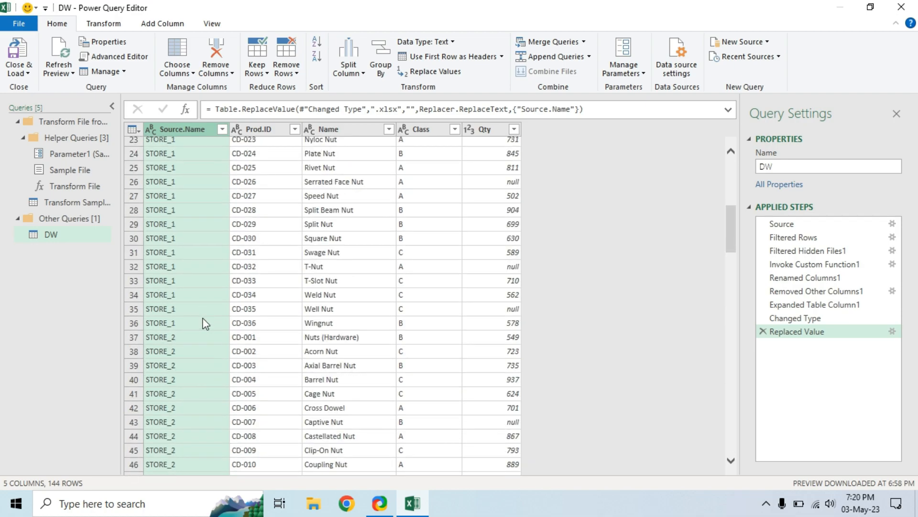
scroll(206, 324, up, 8)
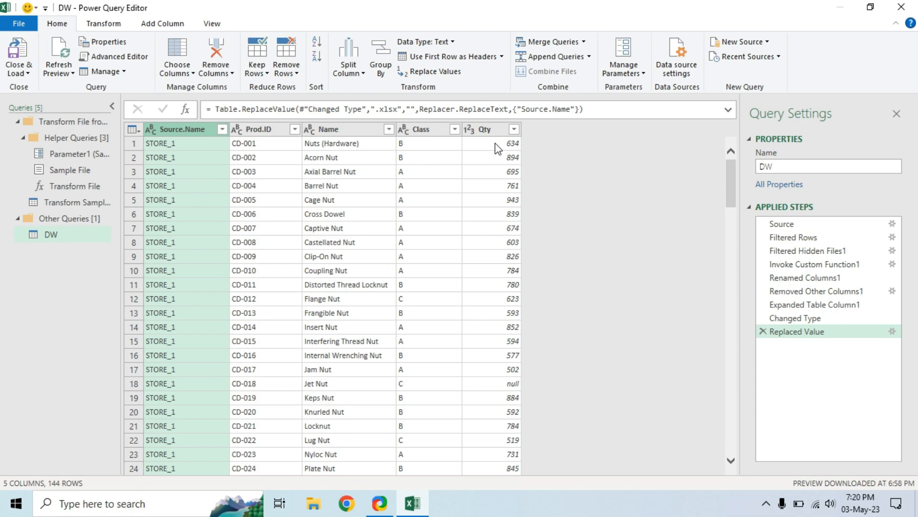
click(497, 149)
scroll(499, 277, down, 6)
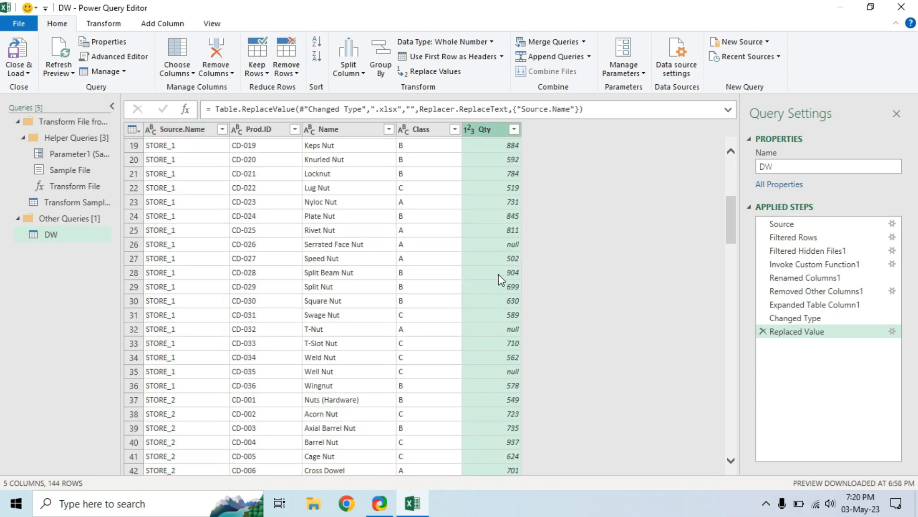
click(507, 245)
click(496, 372)
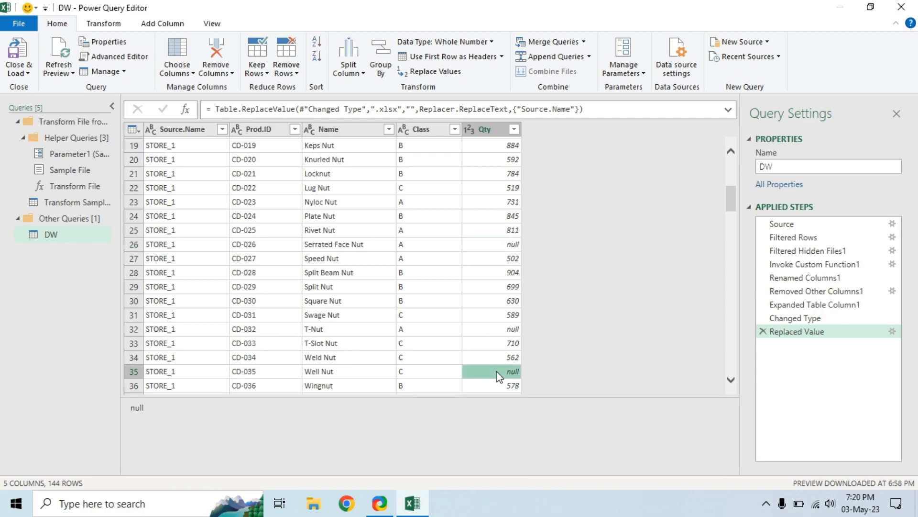
scroll(503, 283, up, 6)
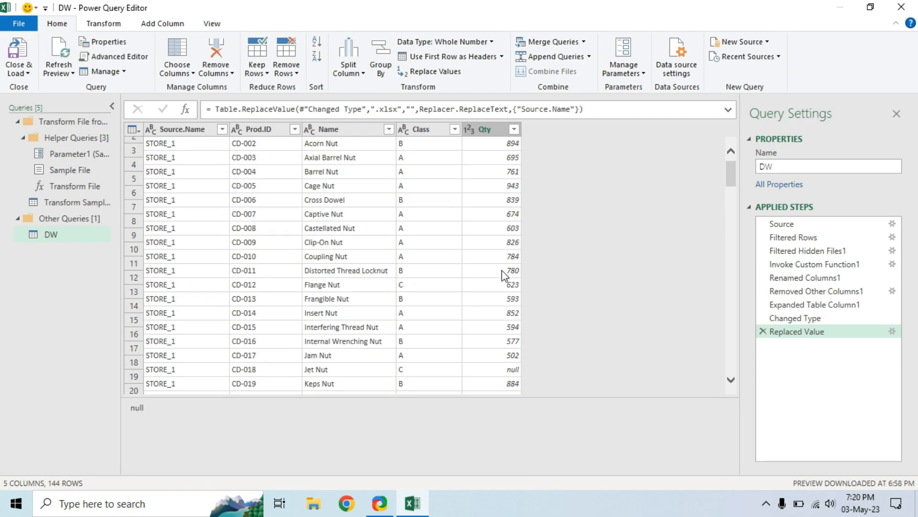
scroll(497, 287, up, 1)
scroll(507, 340, down, 1)
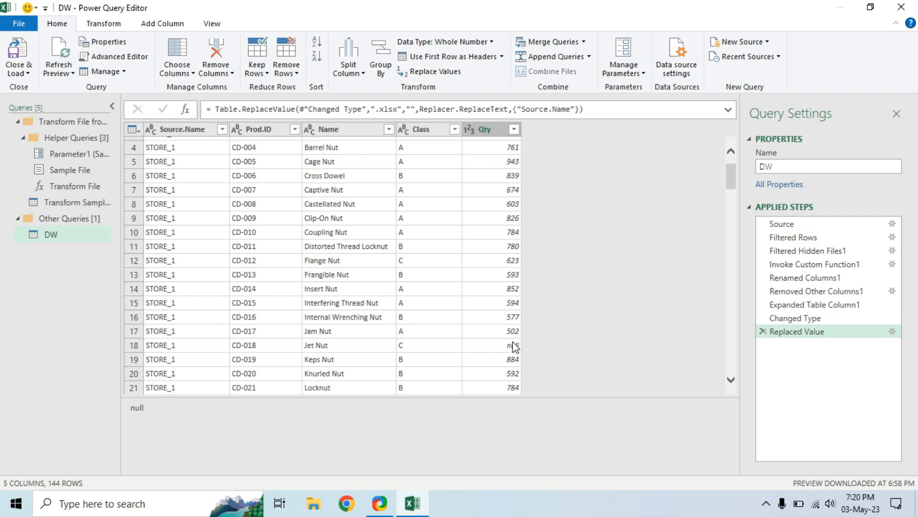
click(506, 349)
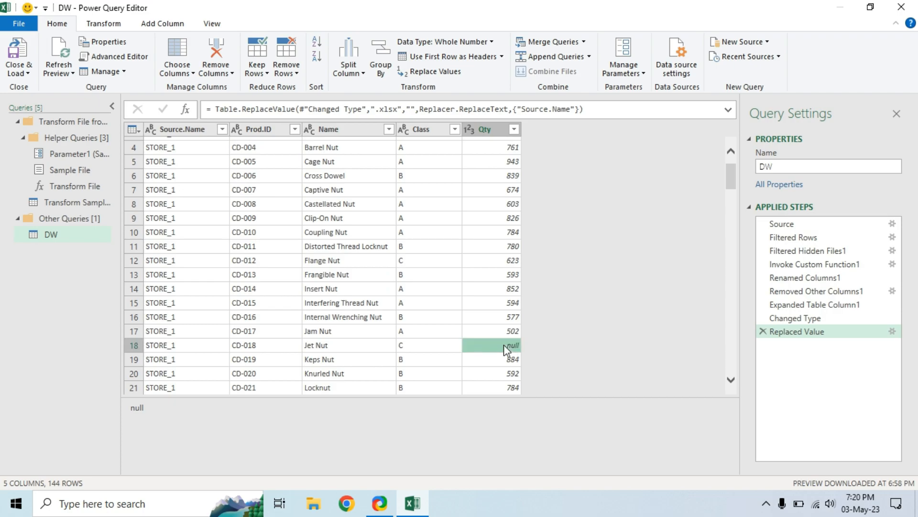
scroll(503, 287, up, 1)
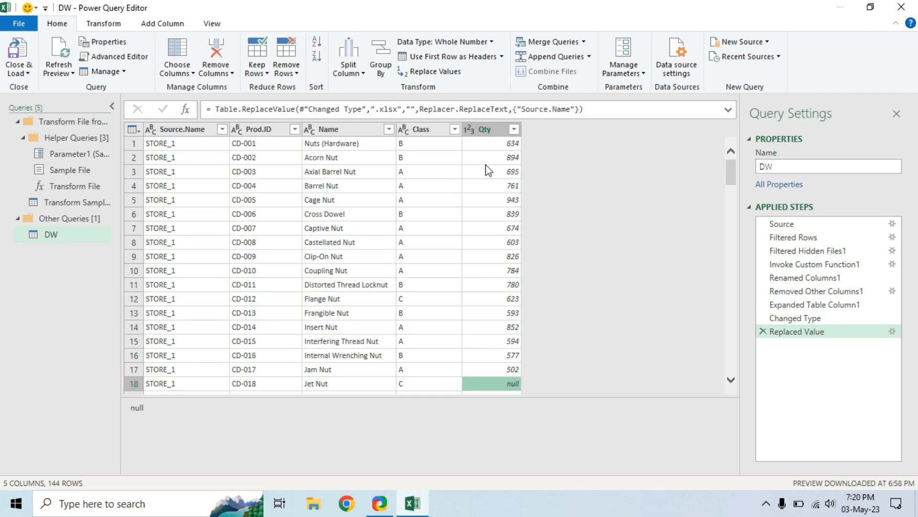
Replace the null values in the Qty column with 0 and check the affected rows
click(498, 146)
right_click(498, 146)
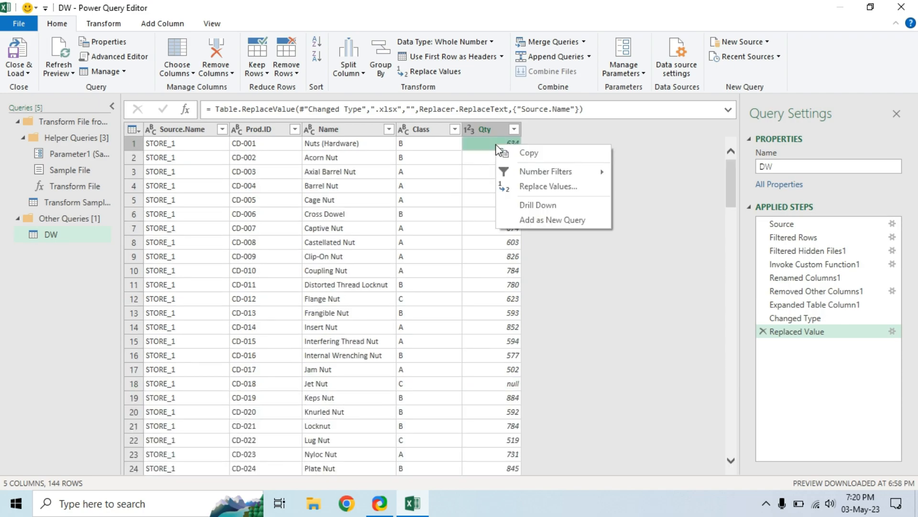
click(551, 191)
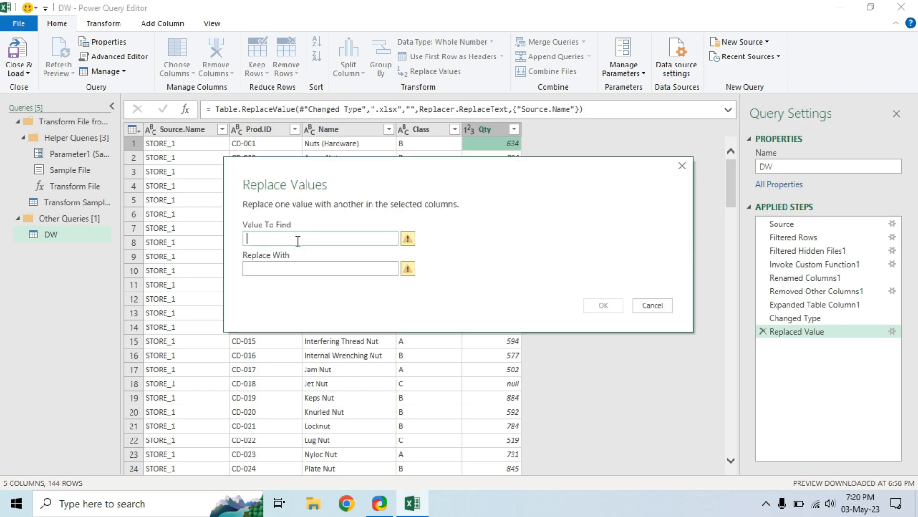
text(nu)
key(BackSpace)
key(BackSpace)
key(BackSpace)
key(BackSpace)
text(NULL)
key(BackSpace)
key(BackSpace)
key(BackSpace)
key(BackSpace)
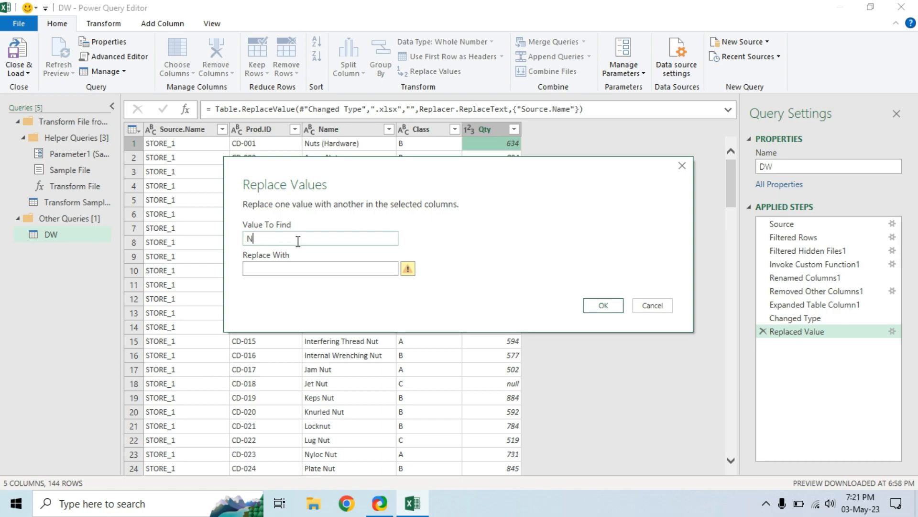
text(null)
click(297, 267)
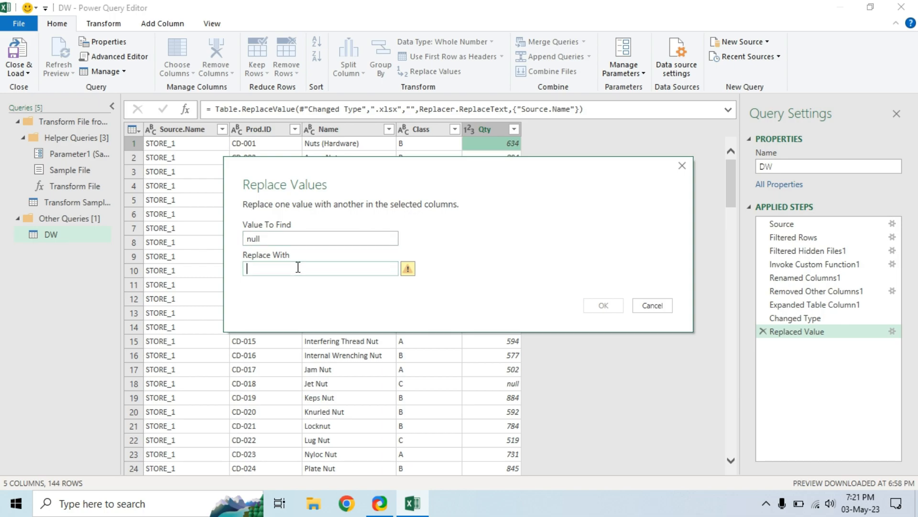
text(0)
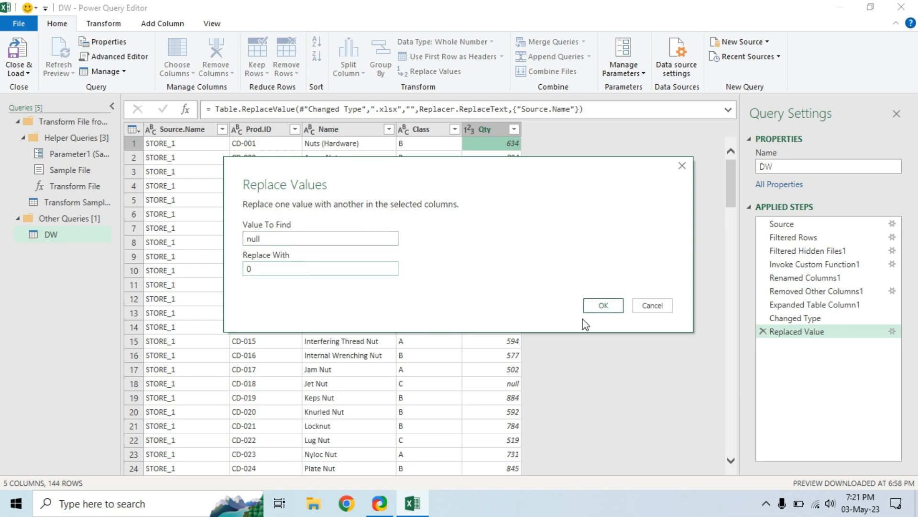
click(600, 308)
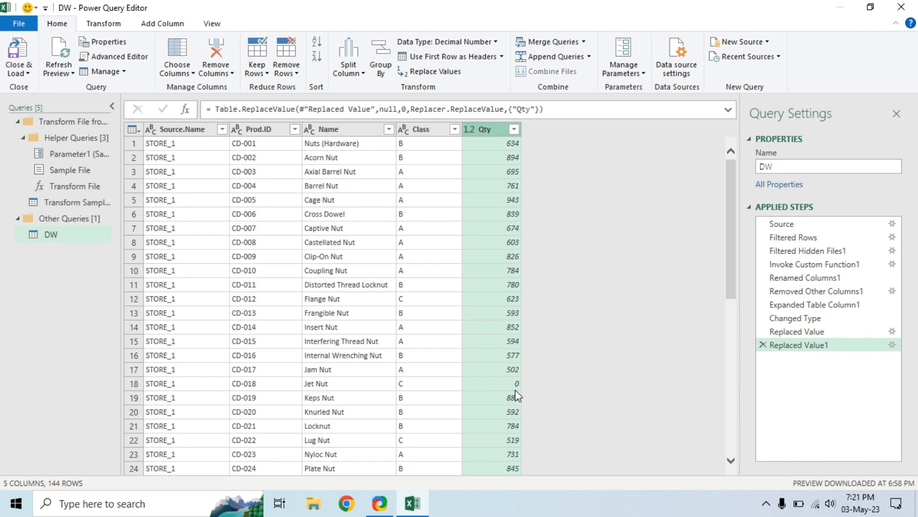
scroll(513, 395, down, 3)
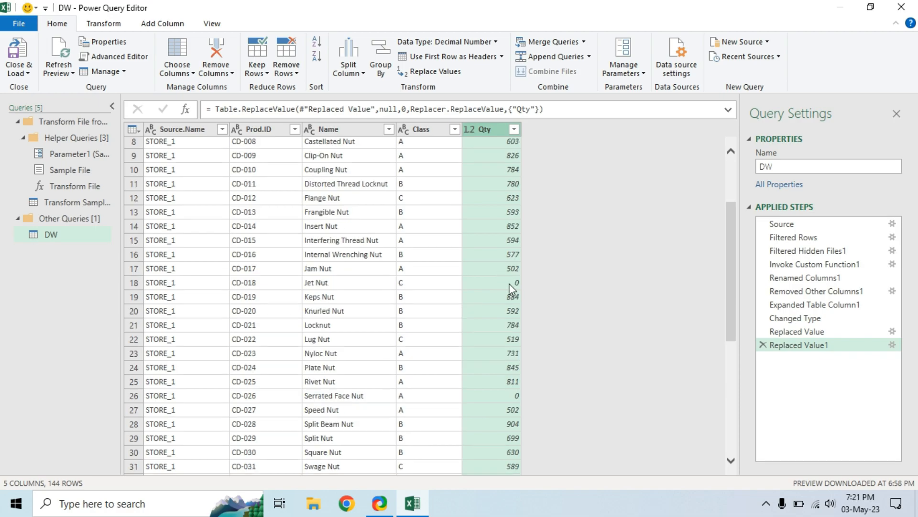
click(510, 283)
scroll(509, 285, up, 3)
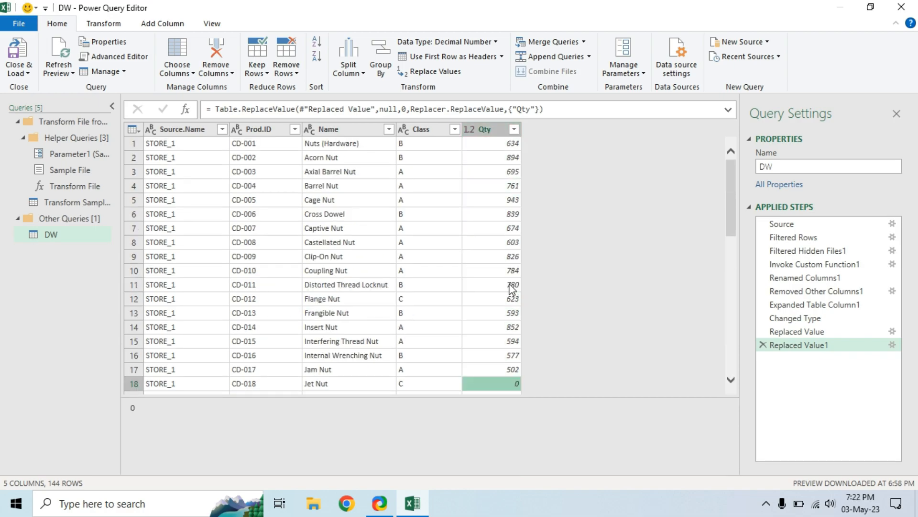
scroll(446, 273, down, 3)
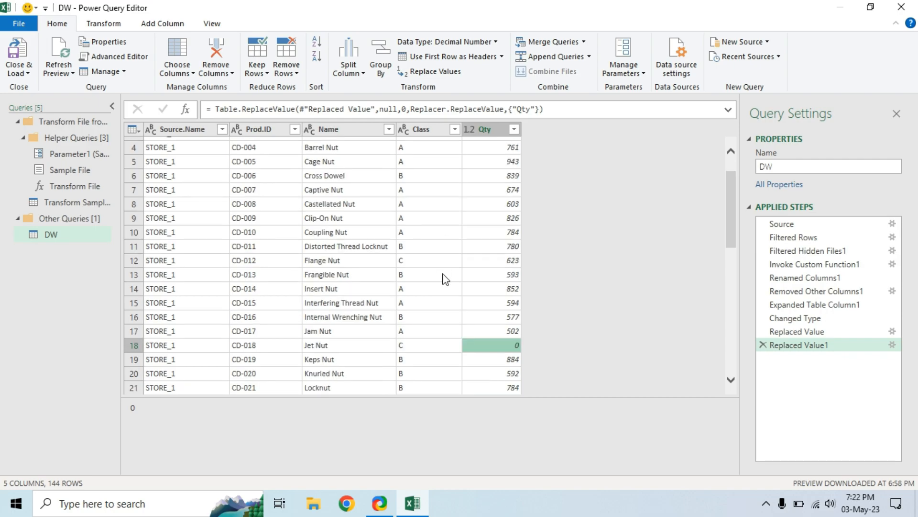
scroll(446, 280, up, 3)
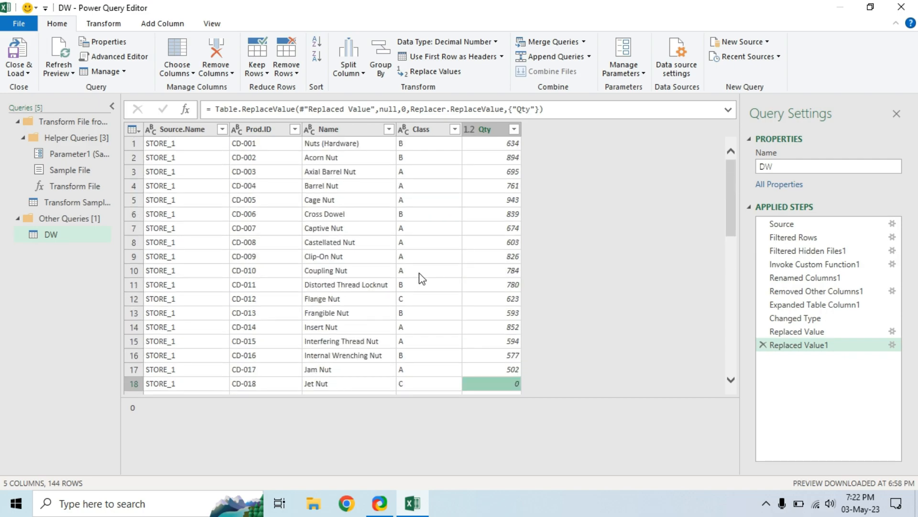
Close the query editor and load the queries into the workbook with Only Create Connection
click(27, 74)
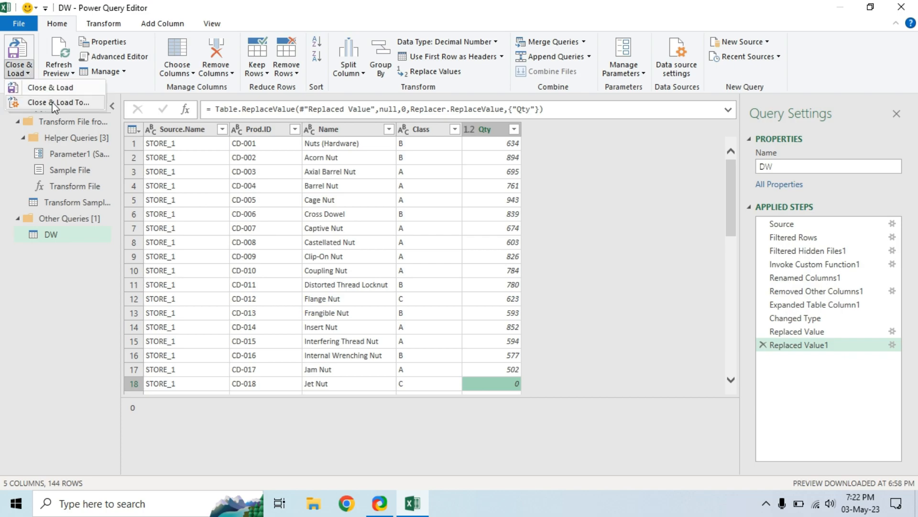
click(70, 104)
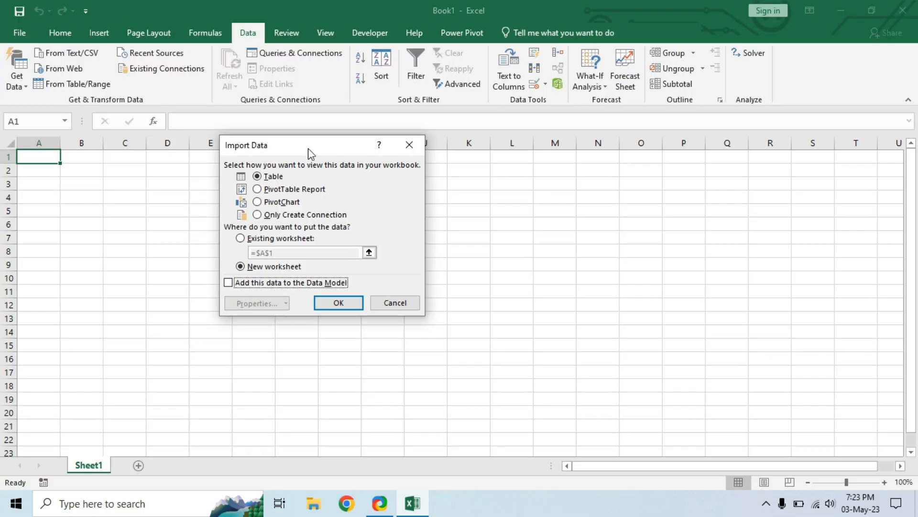
drag(337, 143, 384, 145)
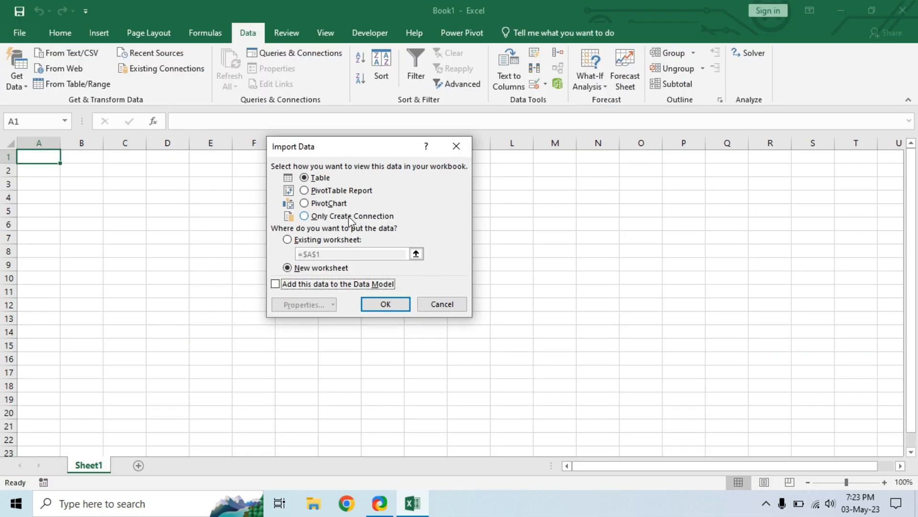
click(307, 216)
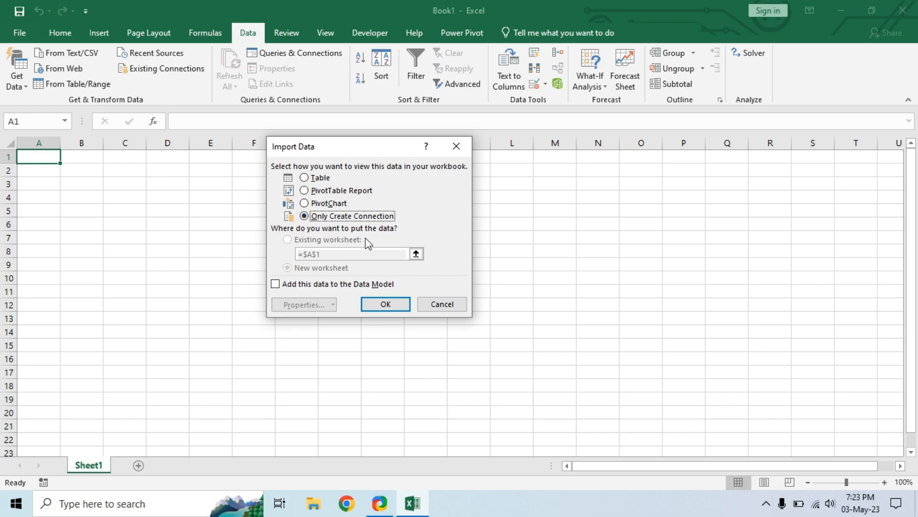
click(385, 304)
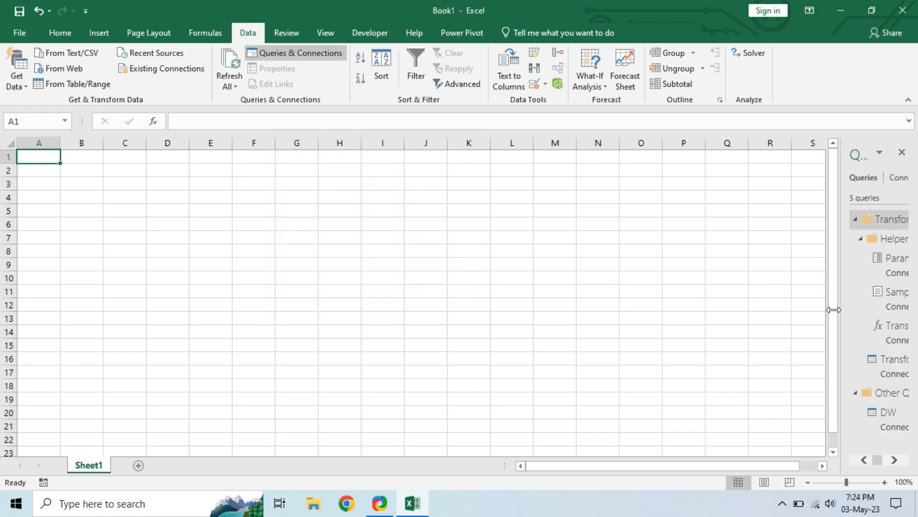
Preview the DW query, load it as a table into the existing worksheet at cell A1, and look through its rows
drag(833, 310, 731, 316)
mouse_move(787, 412)
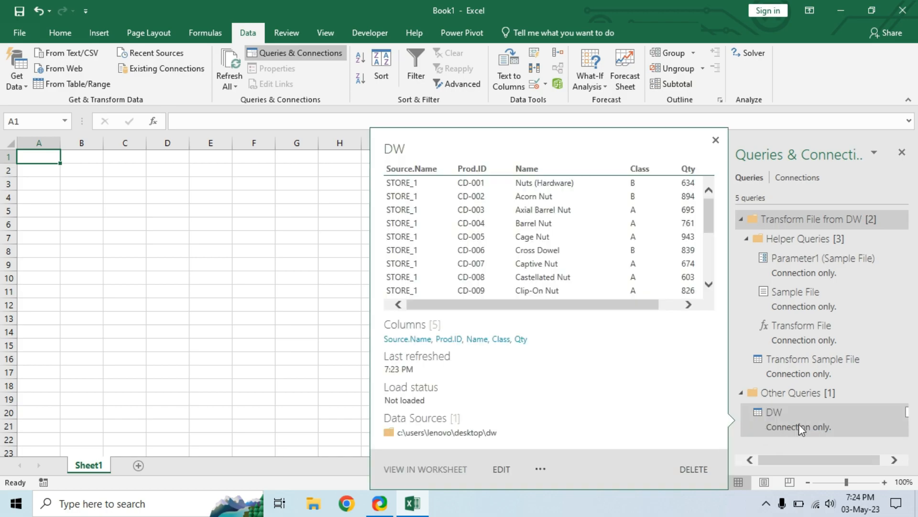
click(800, 423)
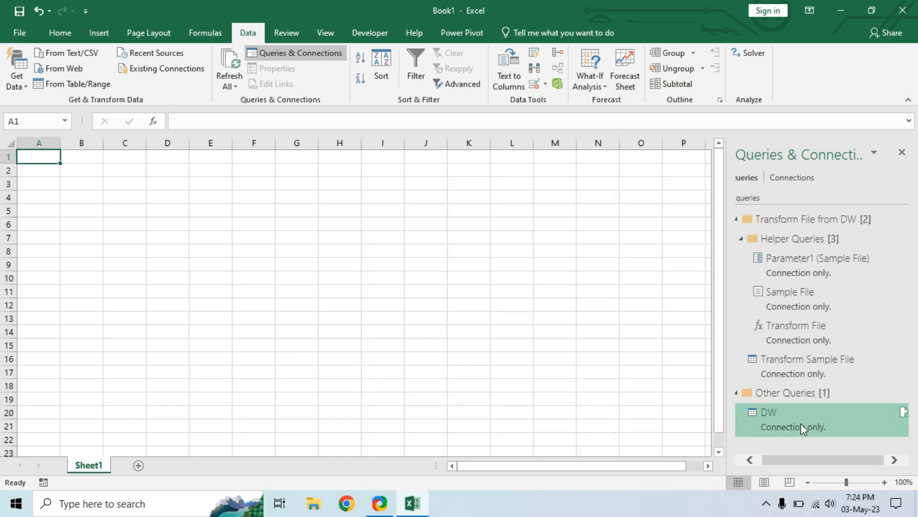
mouse_move(793, 423)
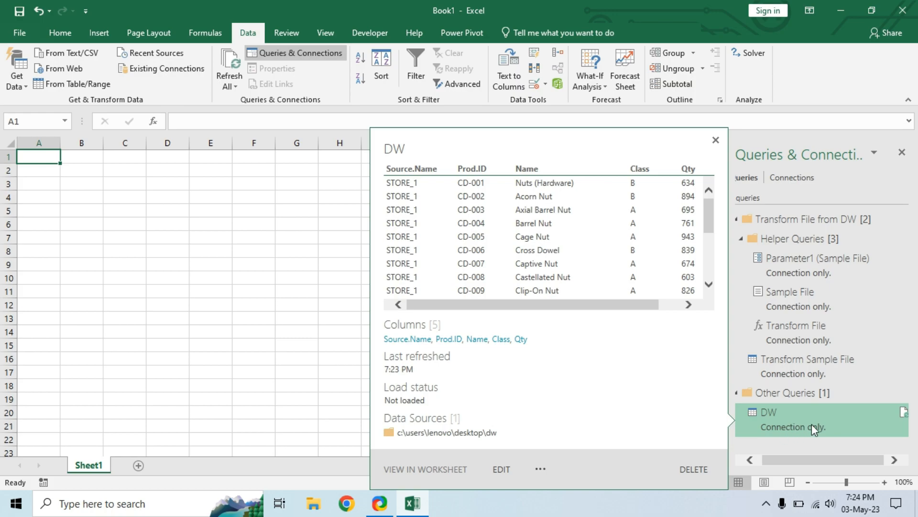
right_click(788, 415)
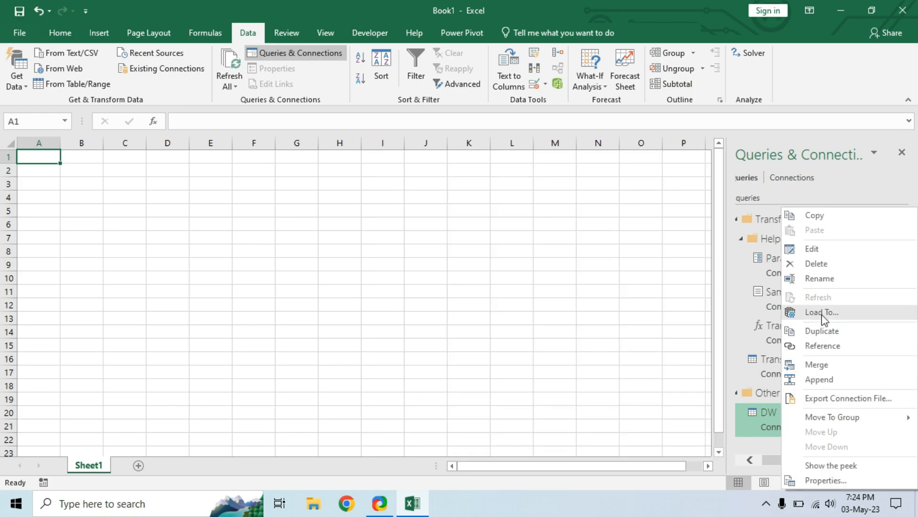
click(822, 313)
click(307, 179)
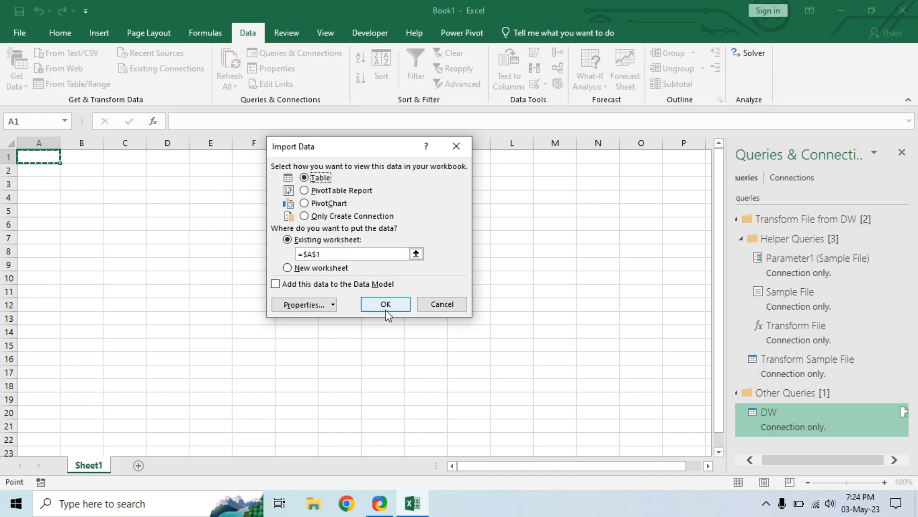
click(386, 304)
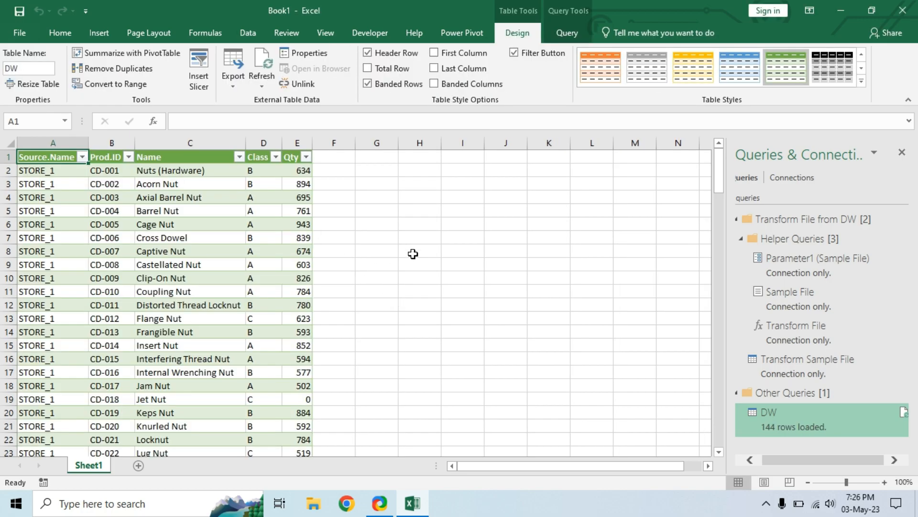
scroll(397, 268, down, 10)
scroll(387, 283, down, 12)
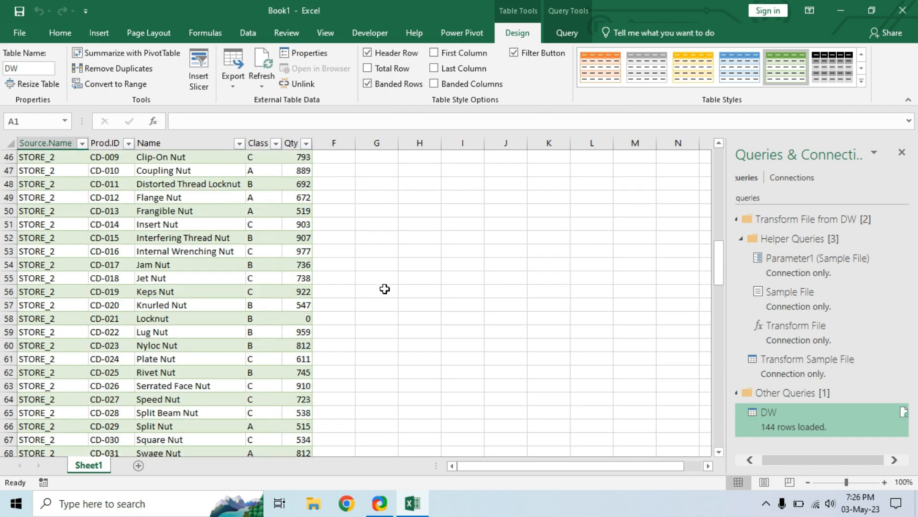
Look through the rows of the combined table for each store, STORE_1 to STORE_4, and return to its first row
scroll(387, 273, up, 14)
scroll(74, 199, up, 8)
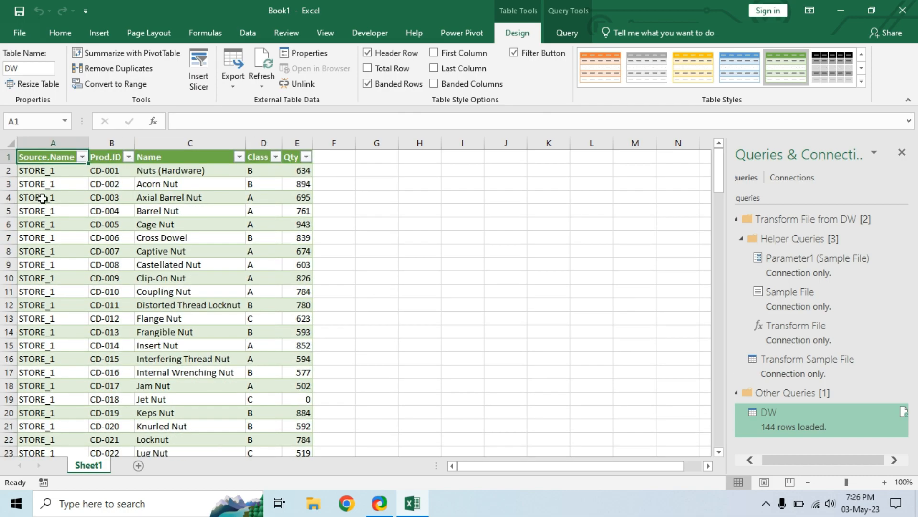
scroll(68, 293, down, 12)
scroll(73, 310, down, 7)
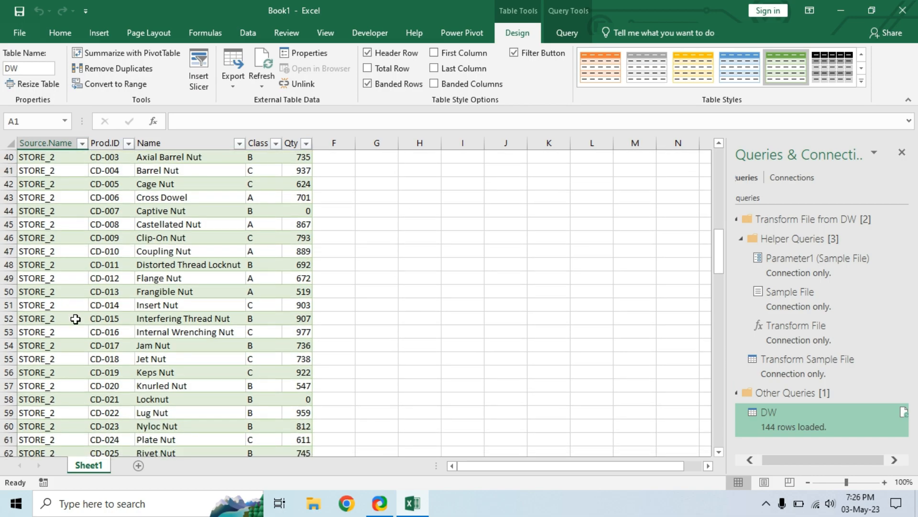
scroll(76, 334, down, 4)
scroll(77, 339, down, 6)
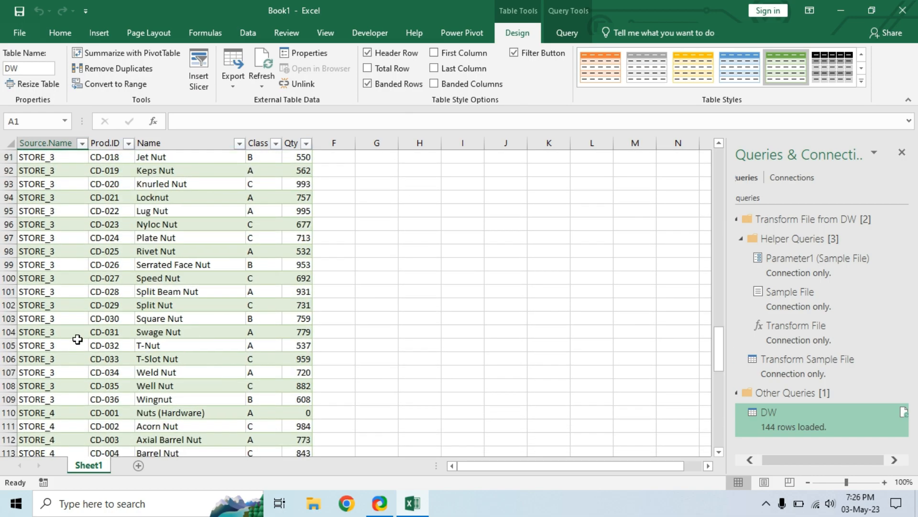
scroll(72, 358, down, 6)
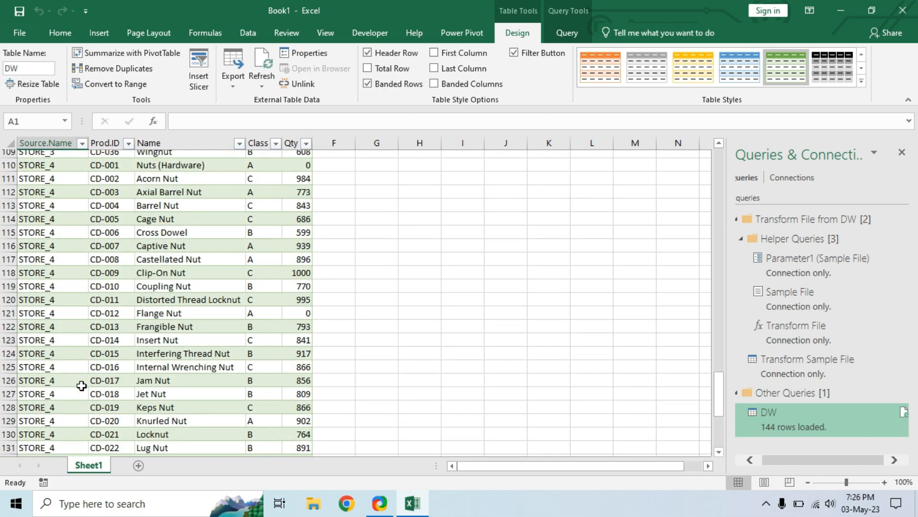
scroll(82, 385, down, 4)
key(ctrl+Home)
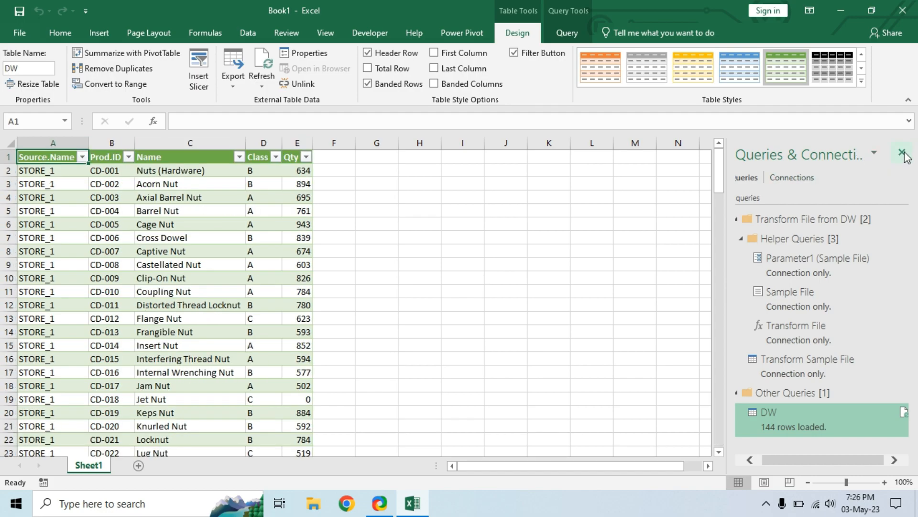
Close the Queries & Connections pane and look over the combined table's product rows
click(904, 154)
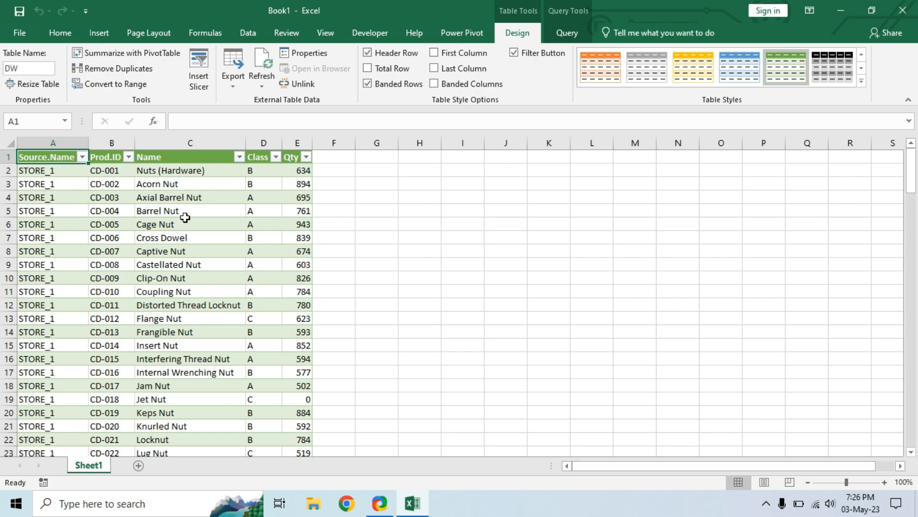
scroll(217, 259, down, 5)
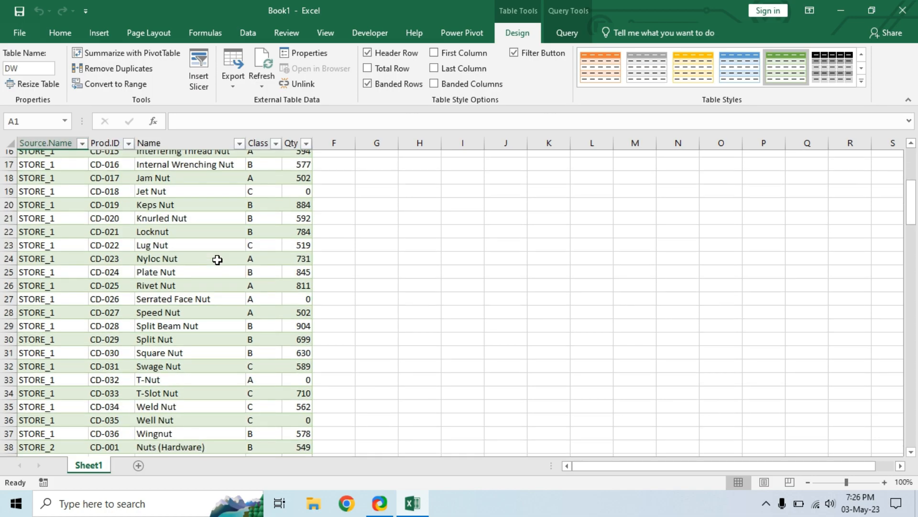
scroll(217, 259, down, 8)
scroll(218, 263, down, 5)
scroll(218, 262, up, 13)
scroll(219, 262, up, 5)
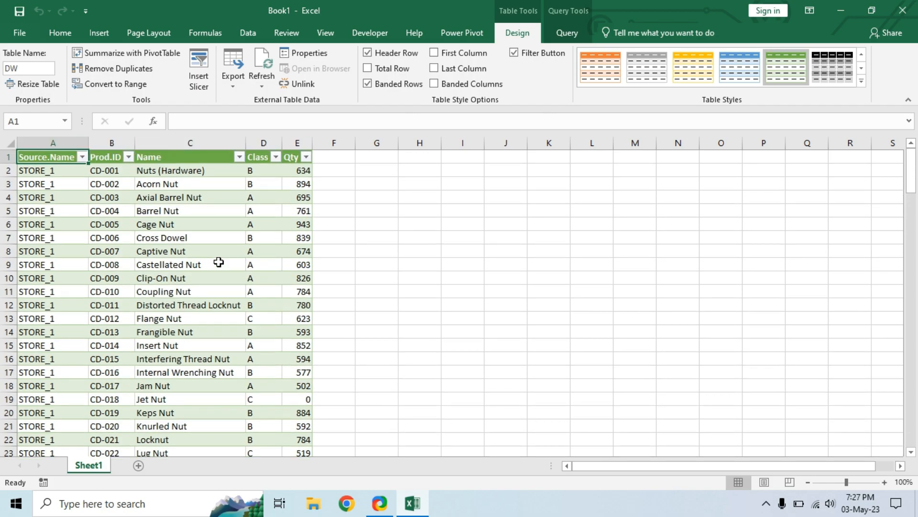
Create a PivotTable from the DW table on a new worksheet
click(99, 34)
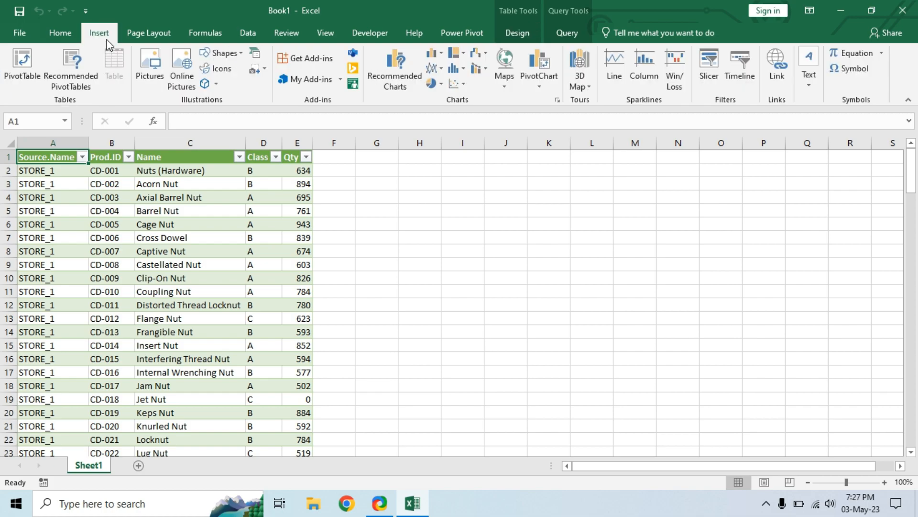
click(20, 72)
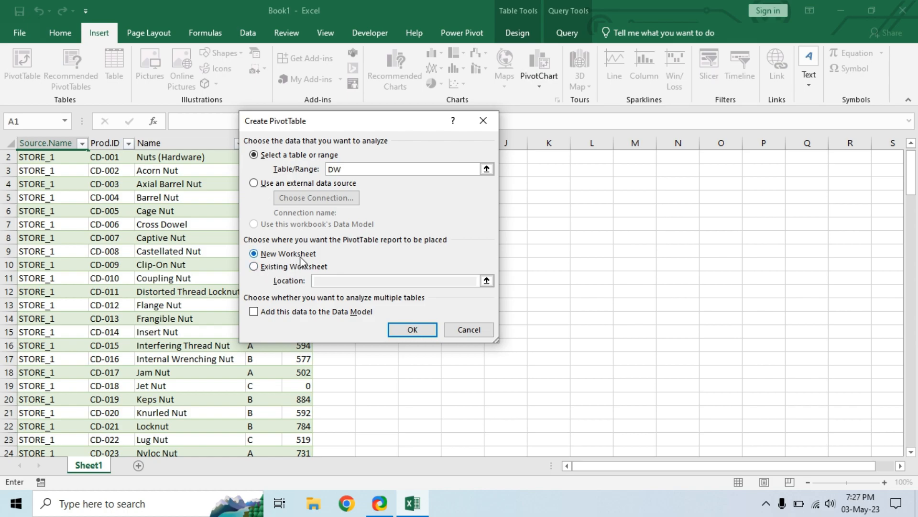
click(413, 331)
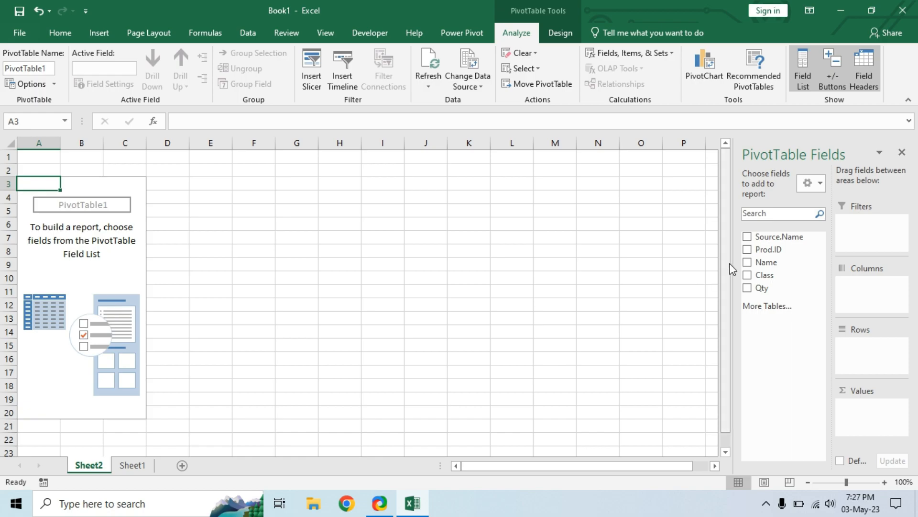
Add Prod.ID, Name and Class as row fields and the sum of Qty as the value in the PivotTable
click(749, 252)
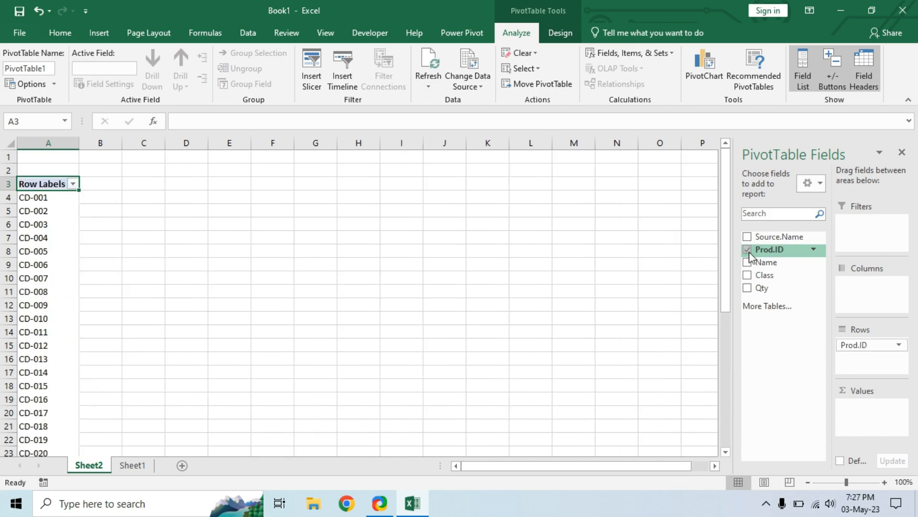
click(748, 263)
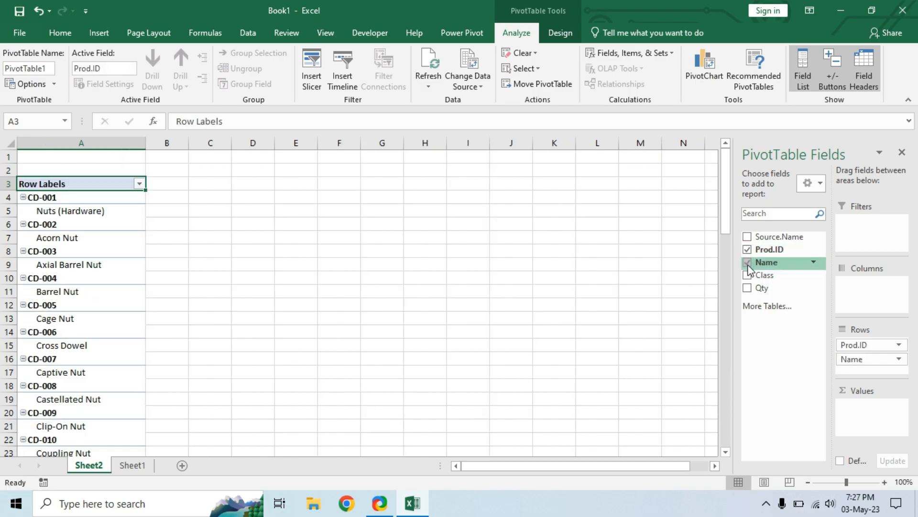
click(748, 276)
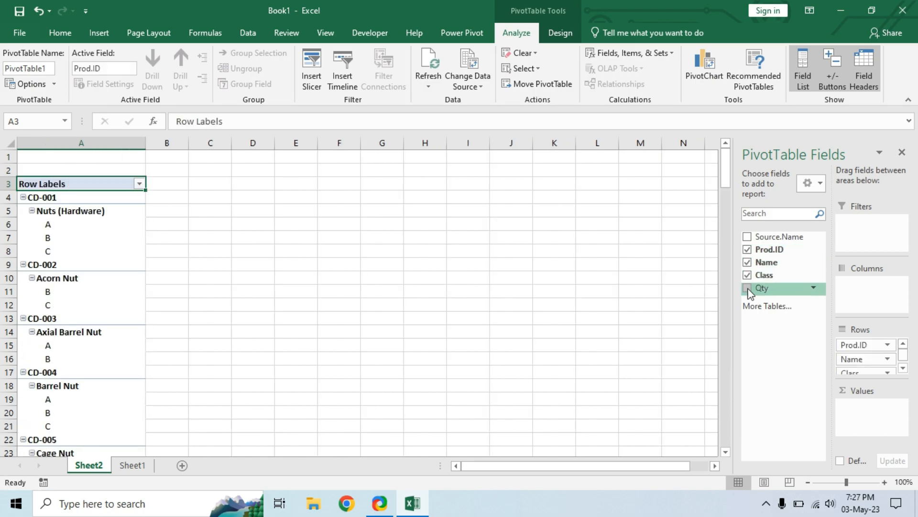
click(749, 289)
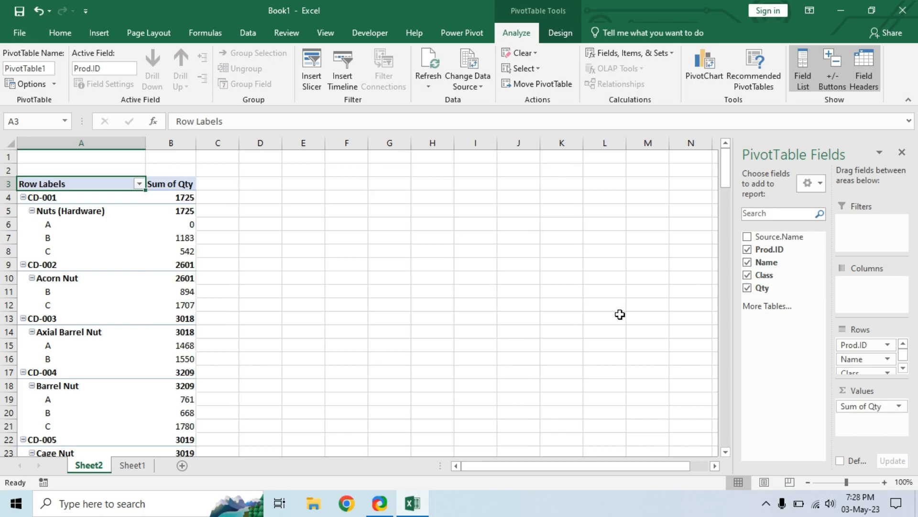
Show the PivotTable in tabular form without subtotals
click(558, 34)
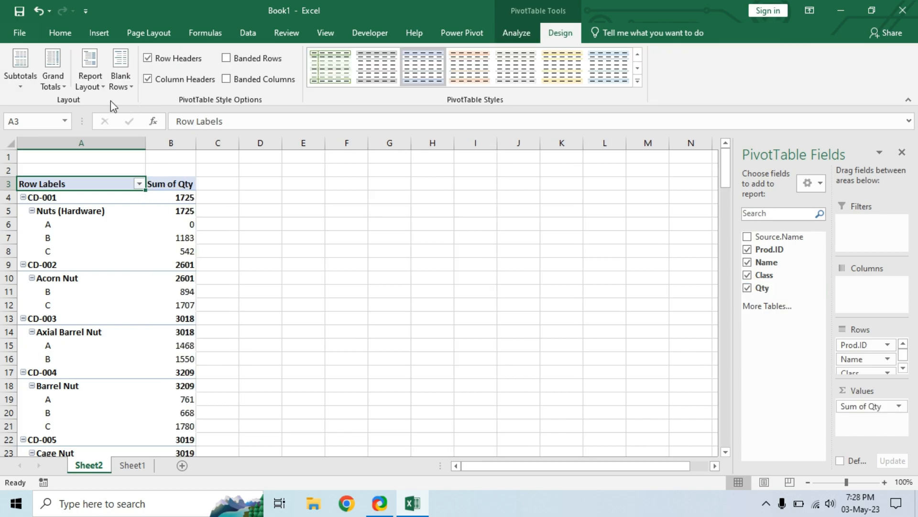
click(100, 85)
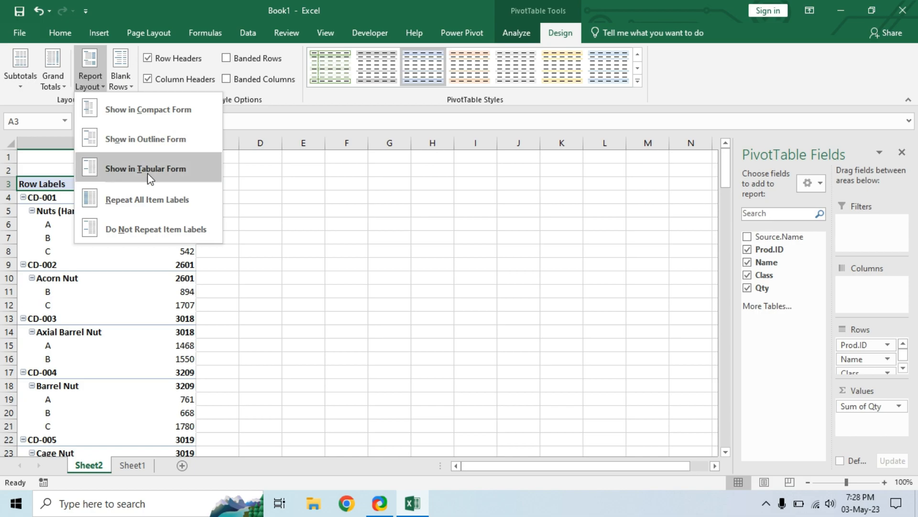
click(153, 171)
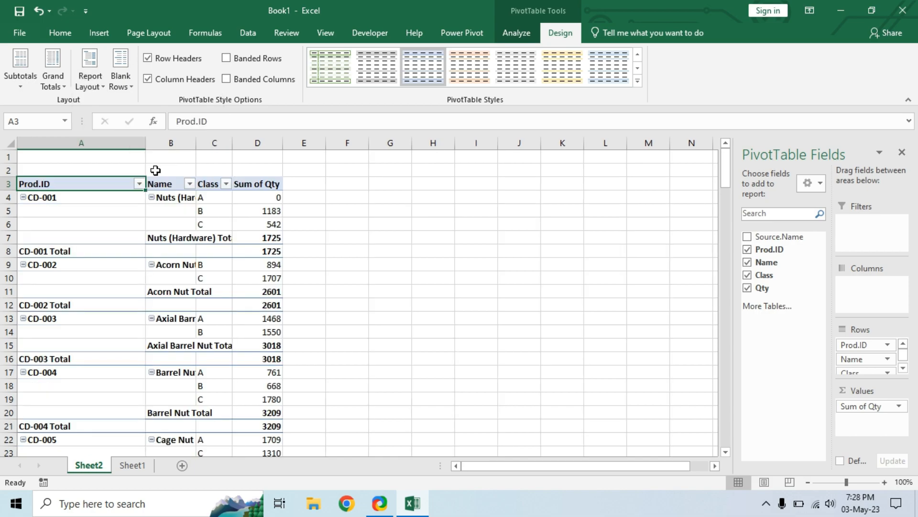
click(21, 81)
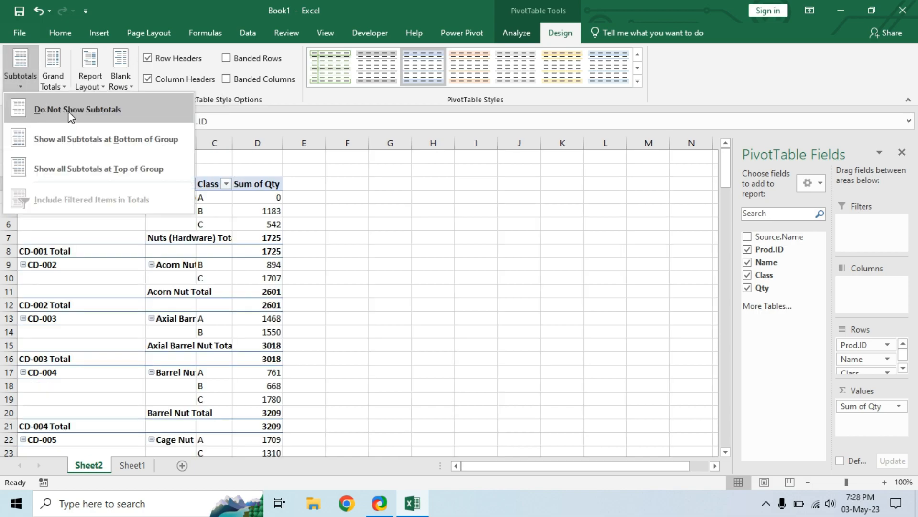
click(88, 110)
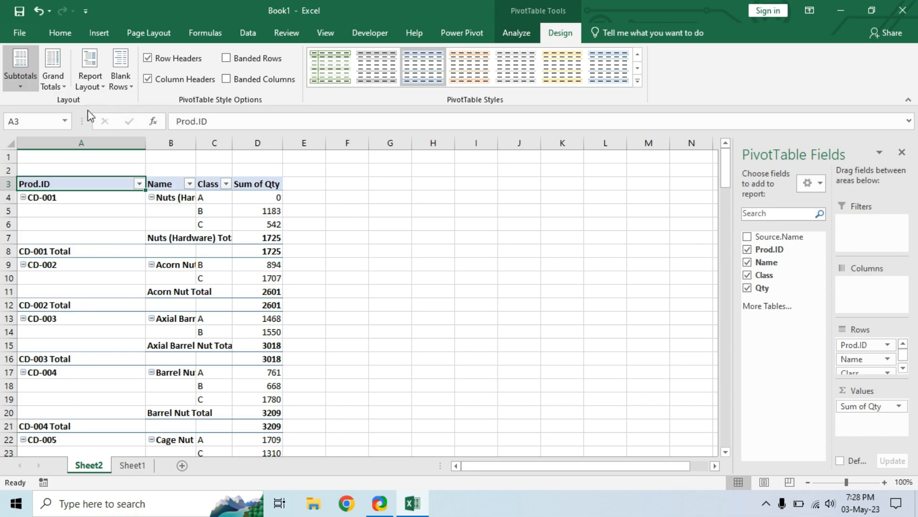
Hide the PivotTable's expand/collapse (+/-) buttons and look through its rows down to the grand total
click(516, 34)
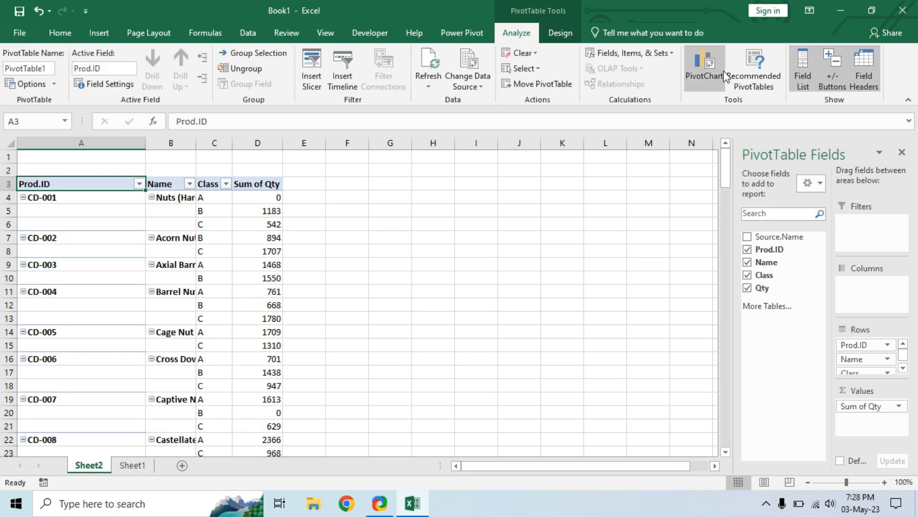
click(834, 79)
scroll(414, 272, down, 1)
scroll(414, 278, down, 2)
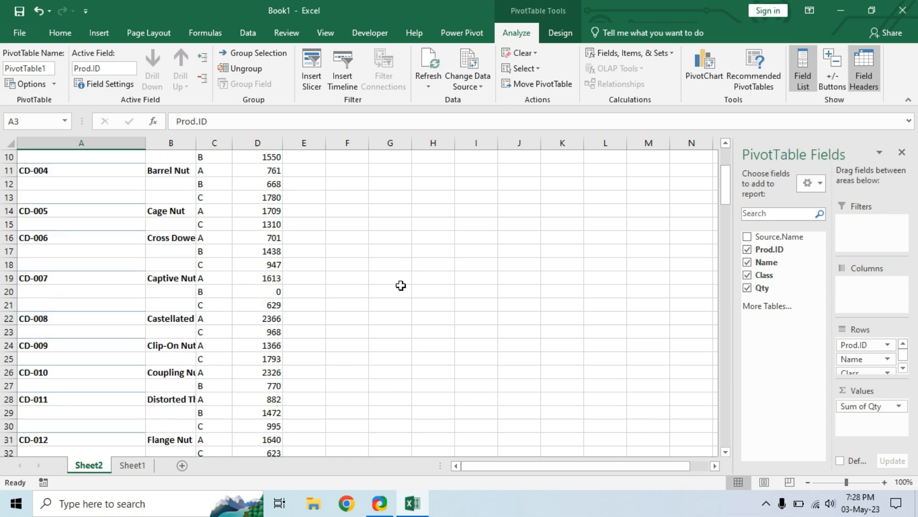
scroll(306, 311, down, 20)
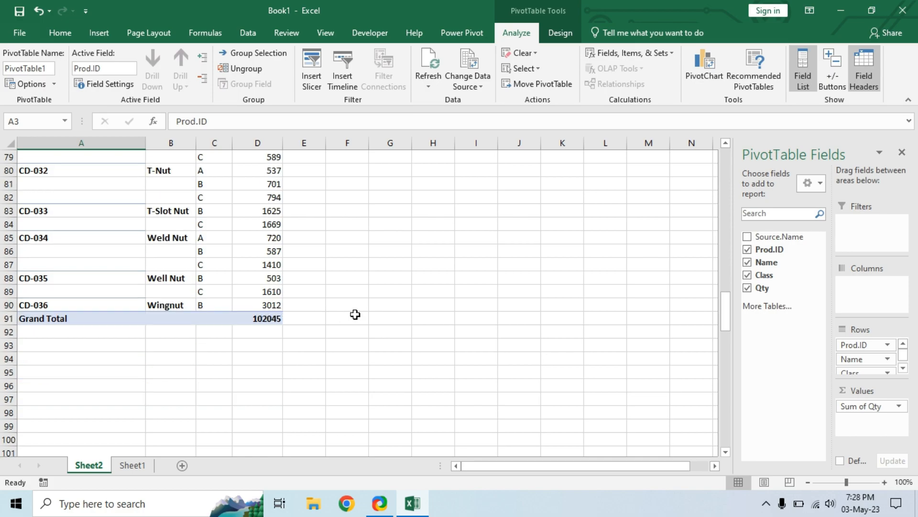
scroll(355, 314, up, 20)
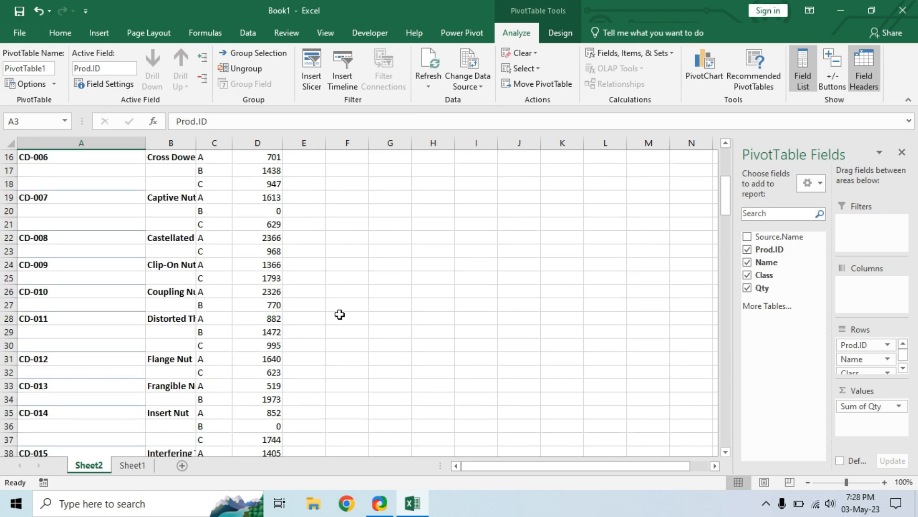
scroll(369, 304, down, 9)
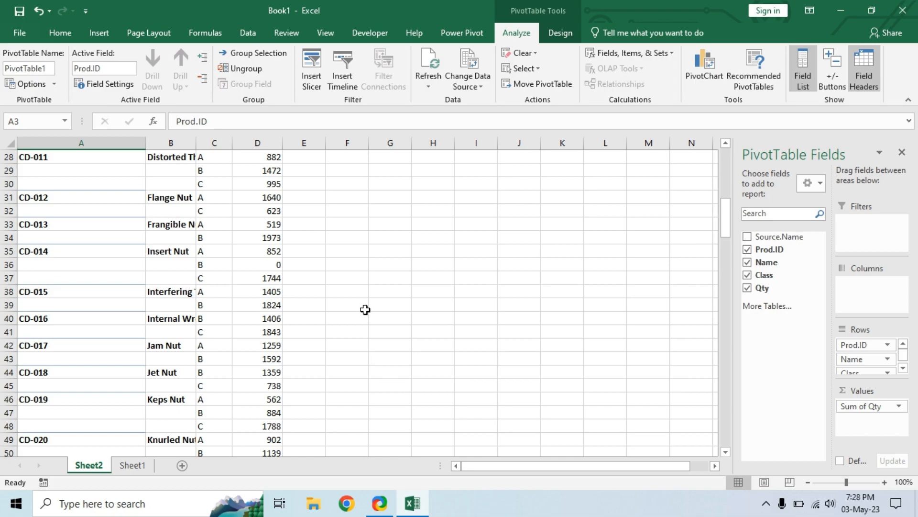
scroll(365, 310, down, 19)
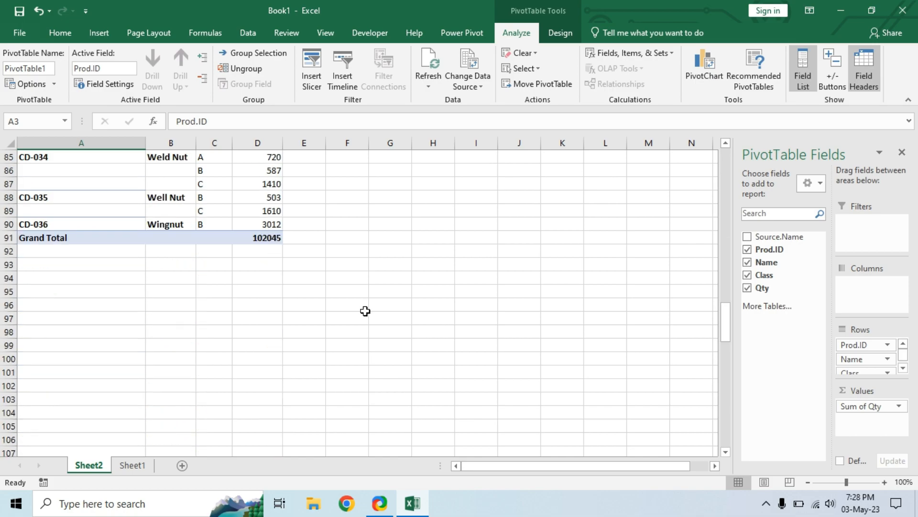
scroll(365, 311, up, 20)
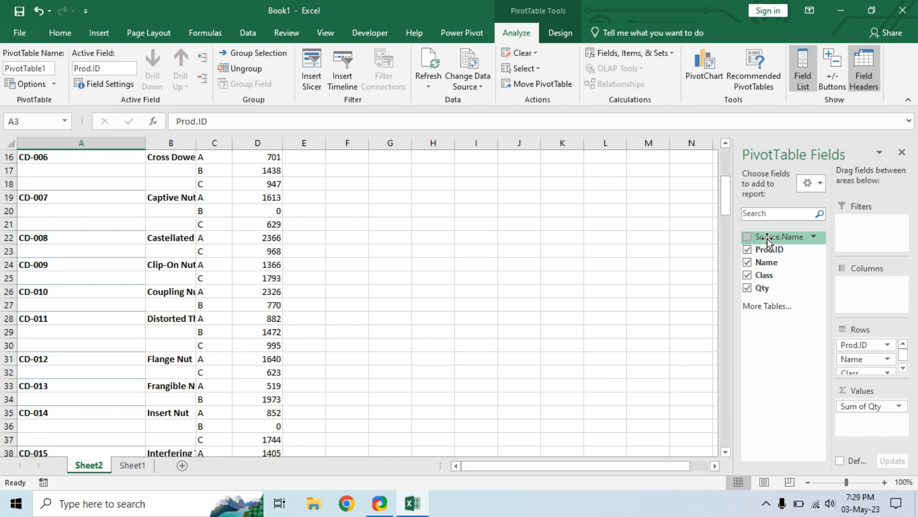
Add Source.Name as a report filter, look through its store choices and choose STORE_1
drag(767, 239, 865, 232)
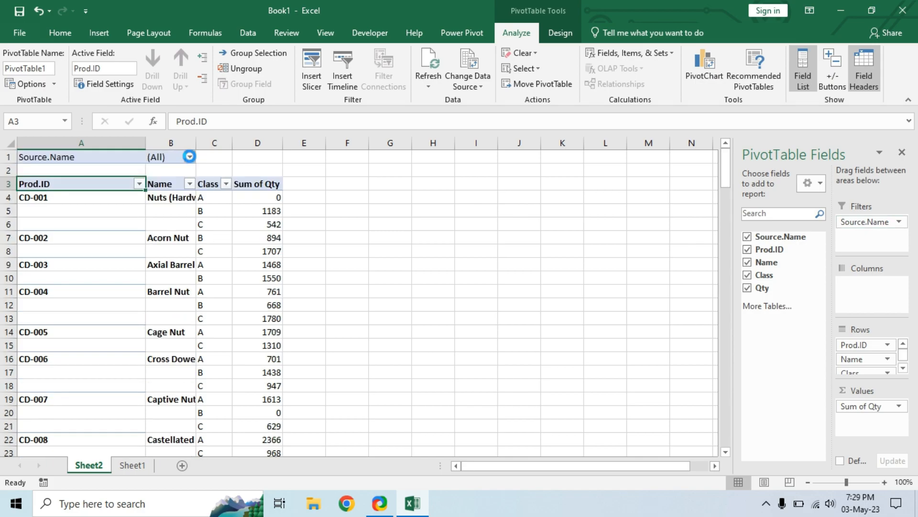
click(189, 157)
click(68, 199)
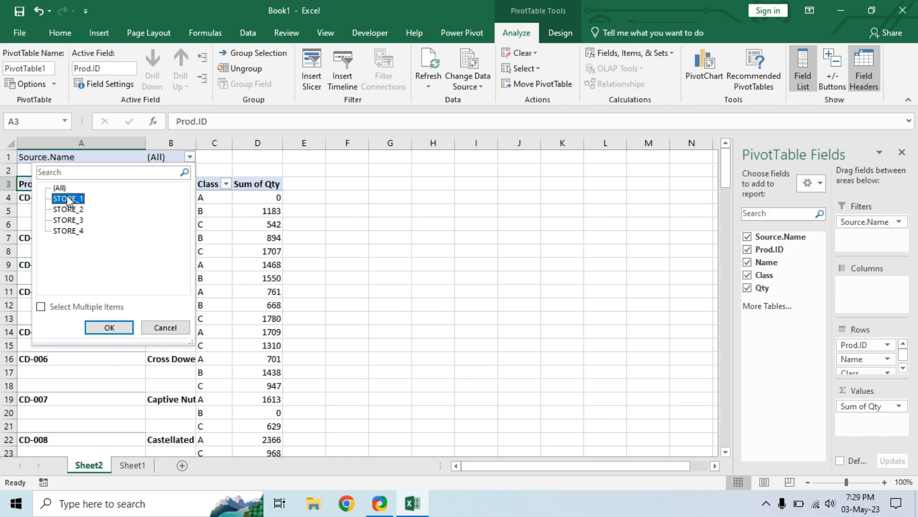
click(70, 209)
click(75, 220)
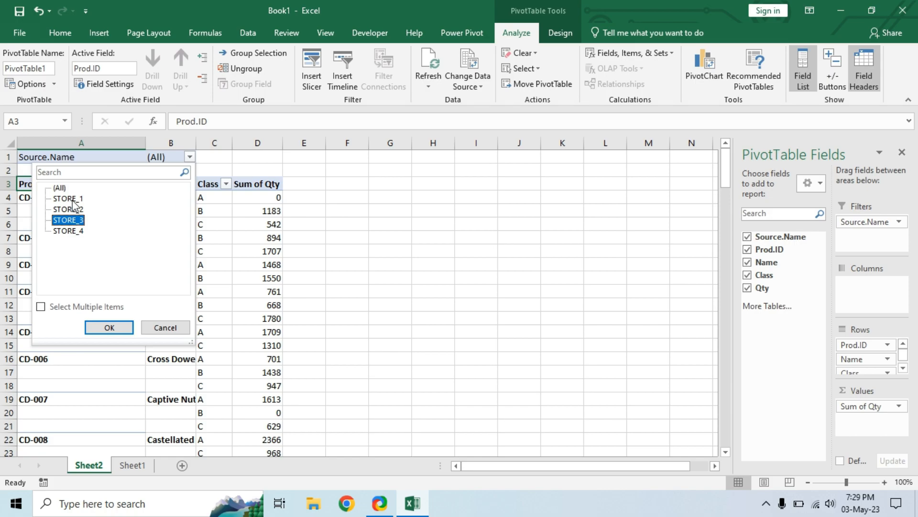
click(70, 200)
click(113, 326)
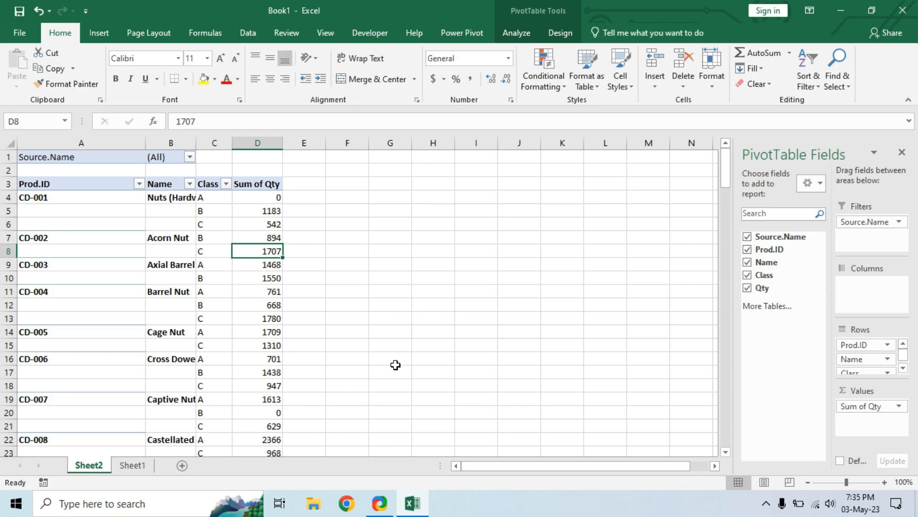
Look through the PivotTable's quantities for all stores and show the desktop
scroll(411, 351, down, 6)
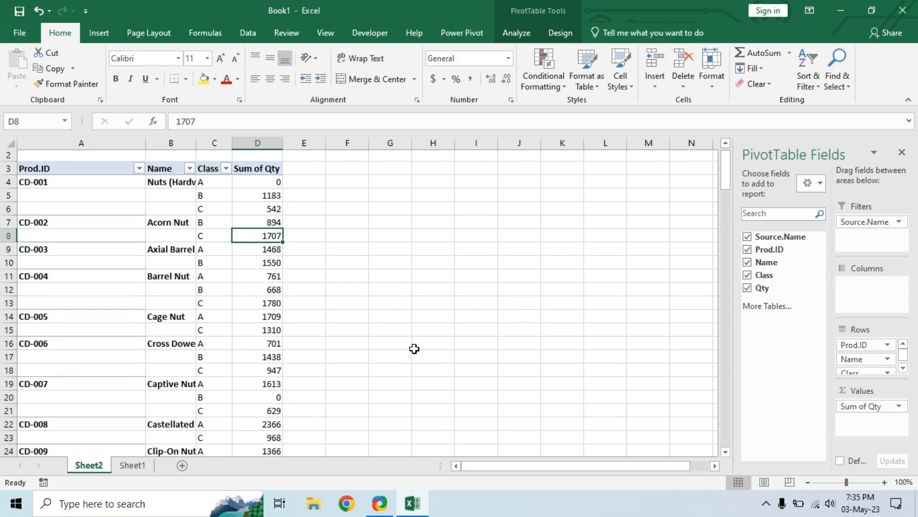
scroll(409, 349, down, 4)
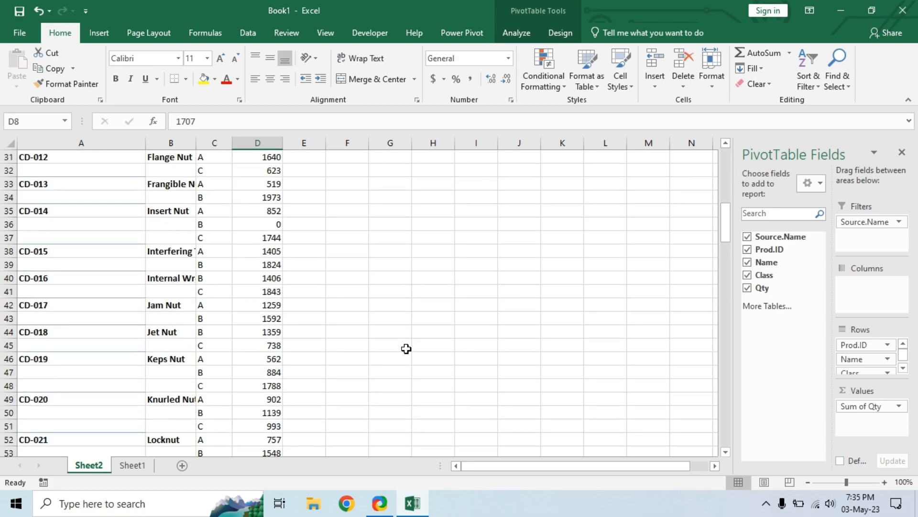
scroll(406, 349, down, 2)
scroll(406, 348, up, 7)
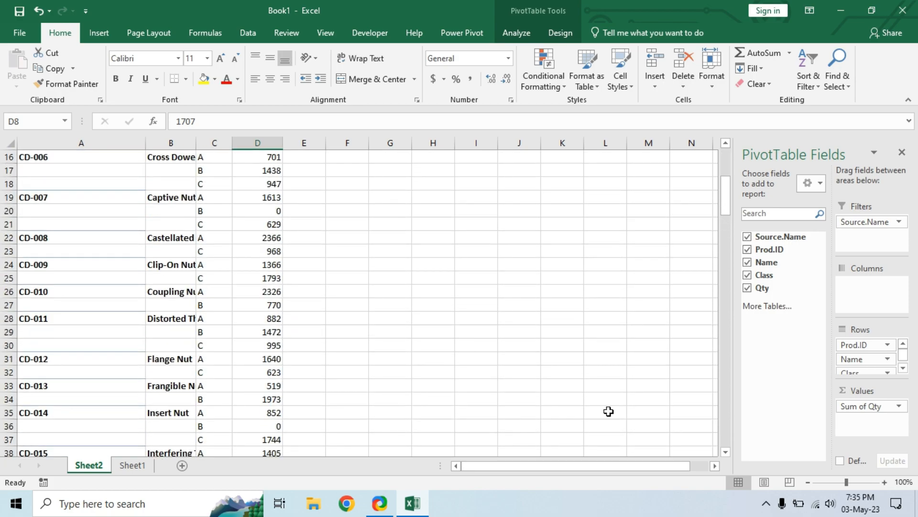
click(916, 503)
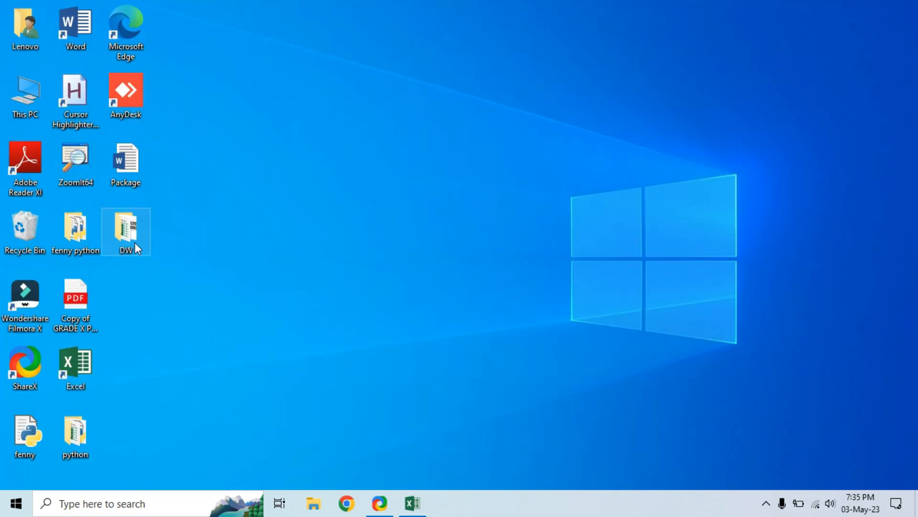
Open the STORE_1 workbook from the DW folder and go to the end of its product list
double_click(134, 242)
click(155, 178)
double_click(155, 178)
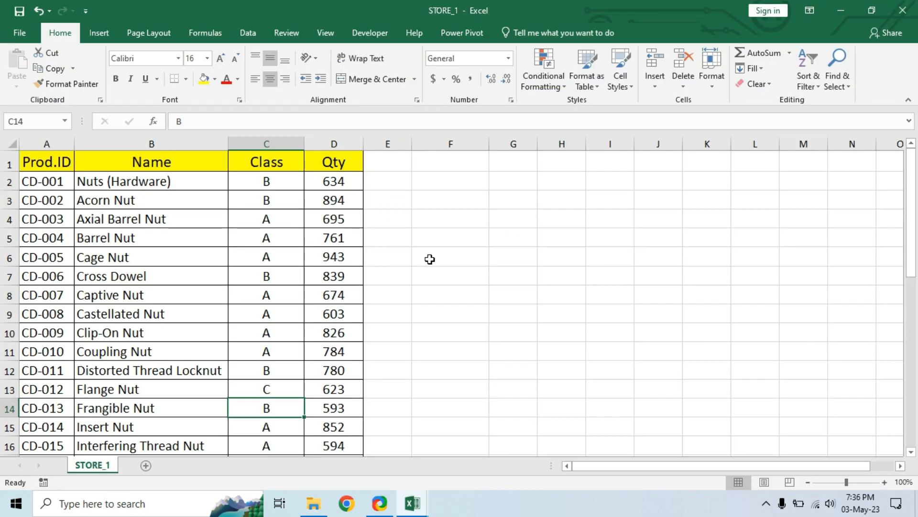
scroll(446, 291, down, 6)
scroll(445, 290, down, 5)
scroll(446, 291, up, 1)
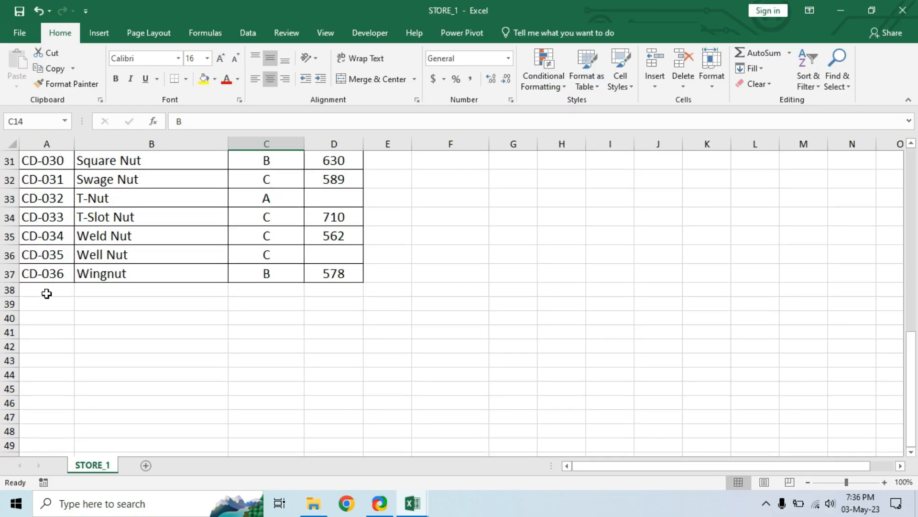
scroll(115, 302, up, 7)
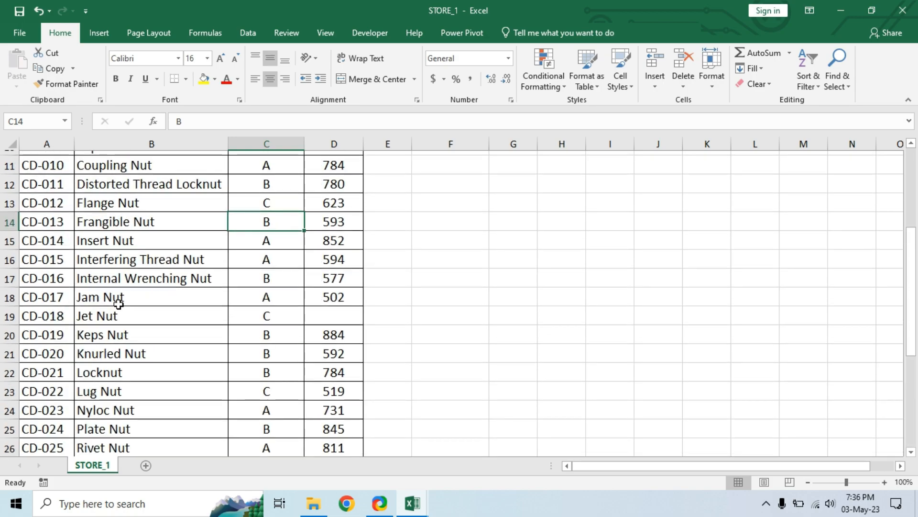
scroll(118, 303, down, 7)
Add product CD-37, PIPES, class A, quantity 1000 in row 38, then save and close the STORE_1 workbook
click(48, 291)
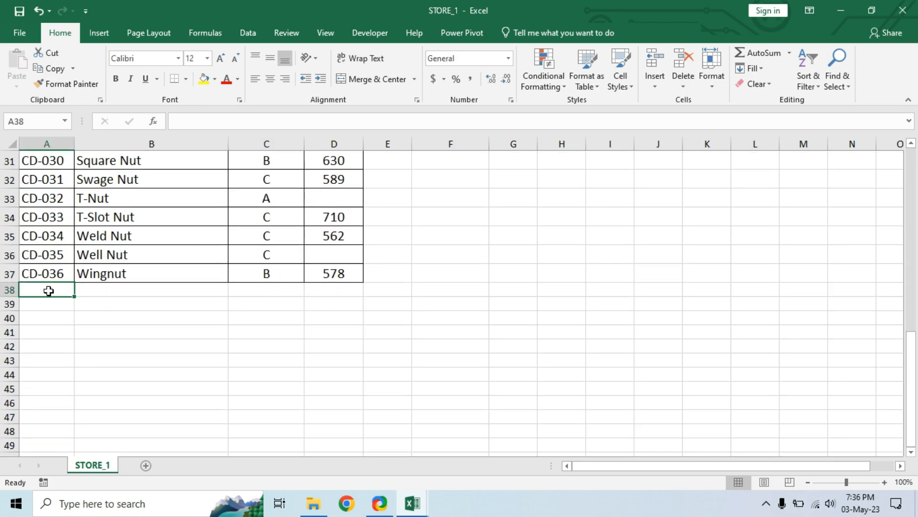
text(CD-37)
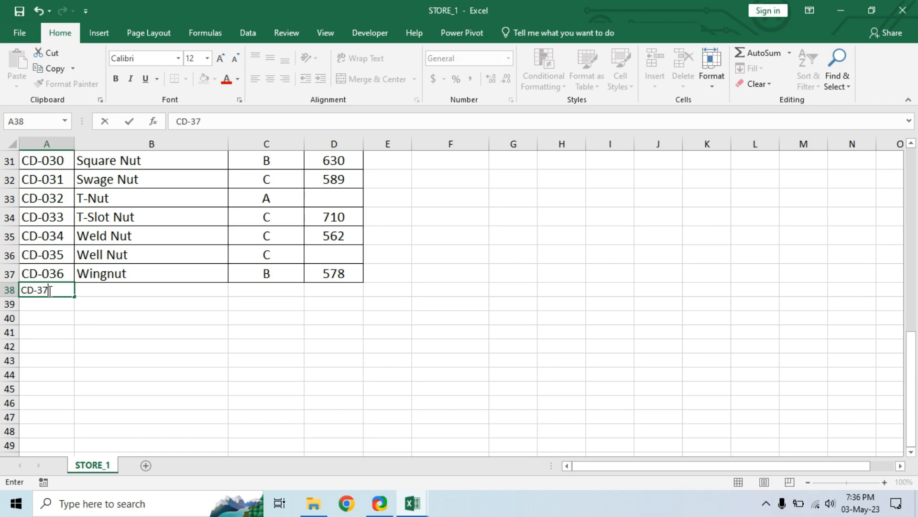
key(Tab)
text(PIPES)
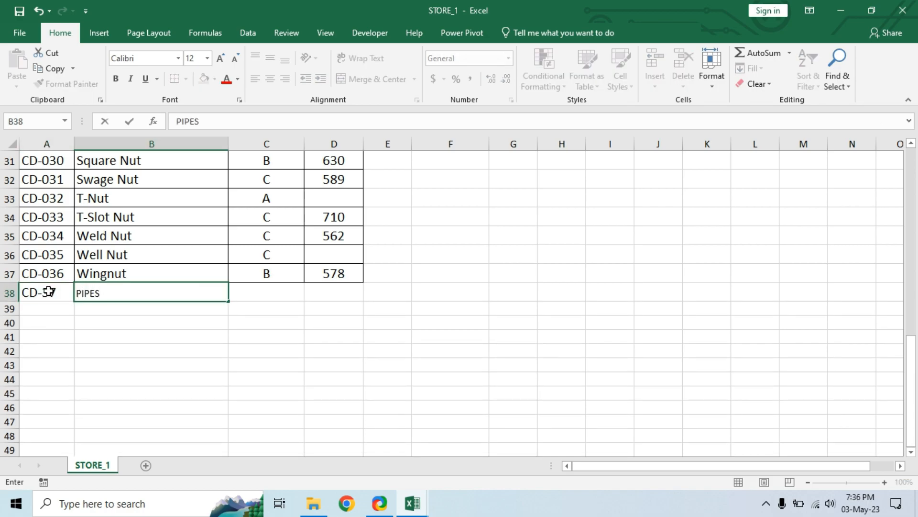
key(Tab)
text(A)
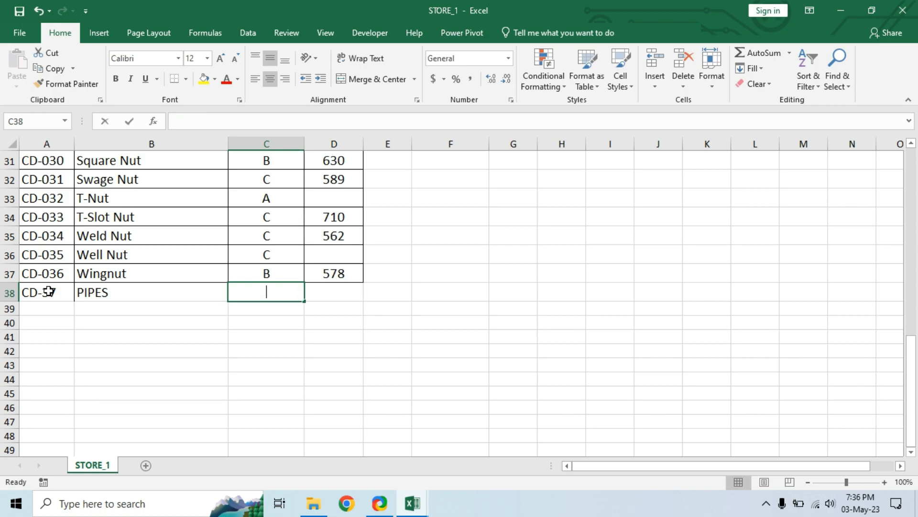
key(Tab)
text(1000)
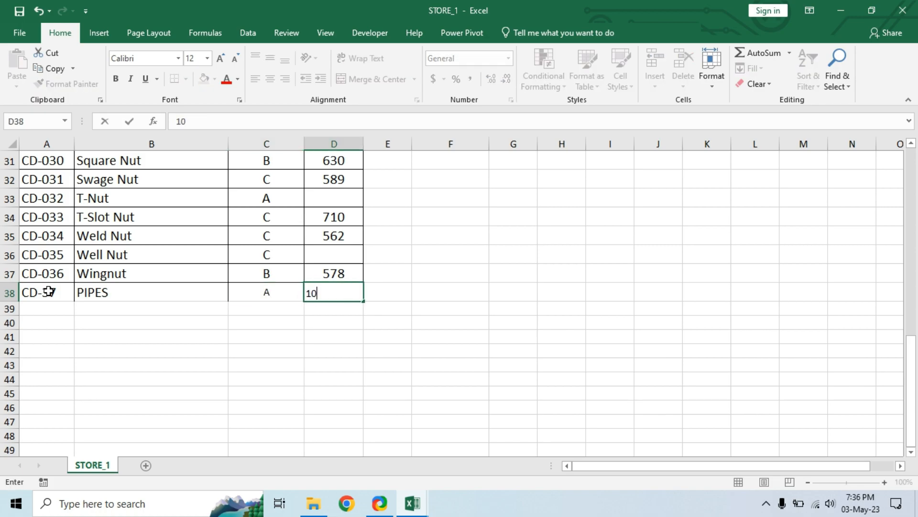
key(Tab)
key(Tab)
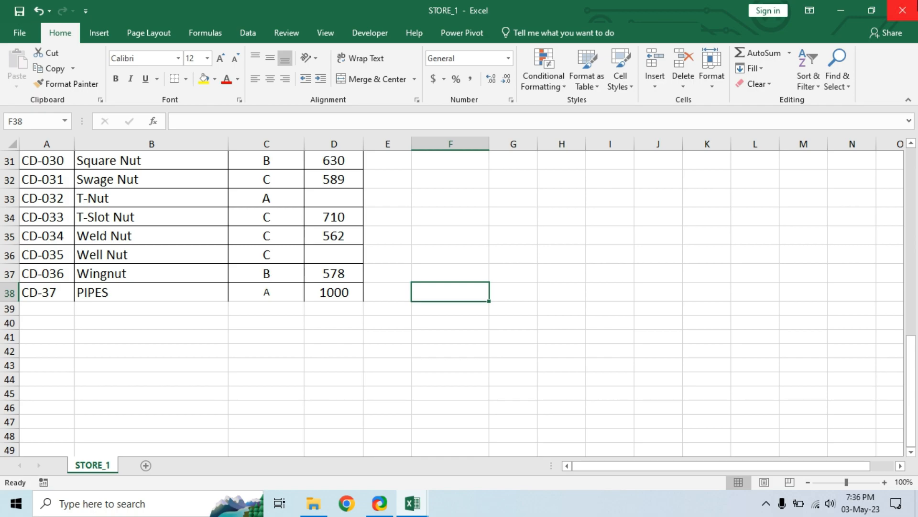
click(905, 12)
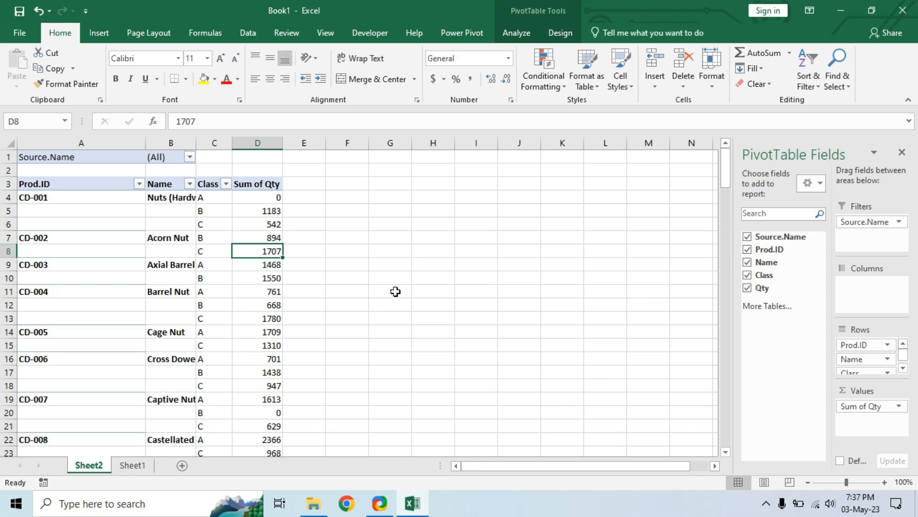
Refresh the PivotTable in Book1 to load the changed store data
click(216, 201)
right_click(217, 201)
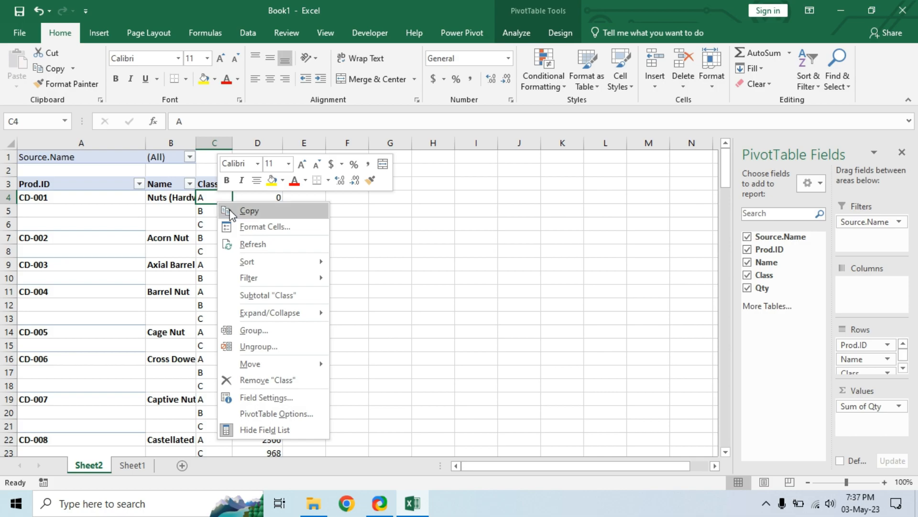
click(254, 244)
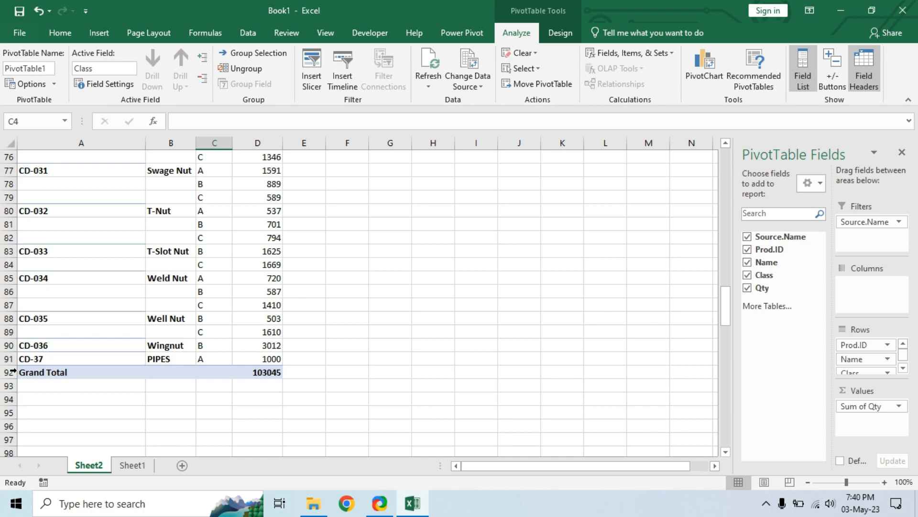
Check the PIPES row's product ID, name, class and quantity just above the PivotTable's grand total
click(5, 361)
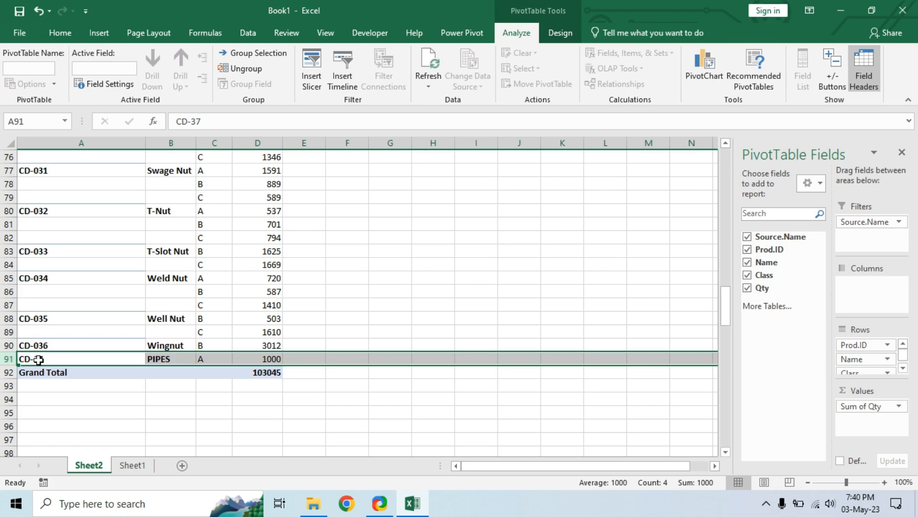
click(64, 356)
click(163, 356)
click(211, 358)
click(219, 359)
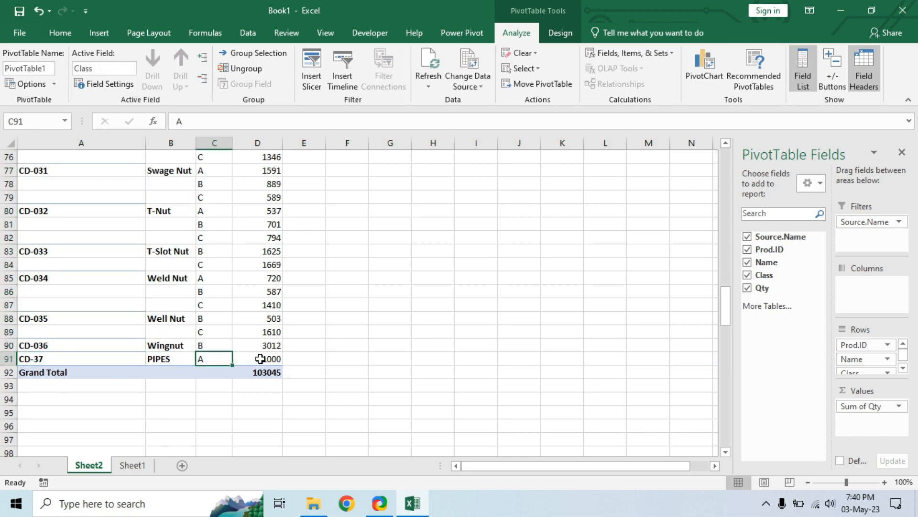
click(258, 359)
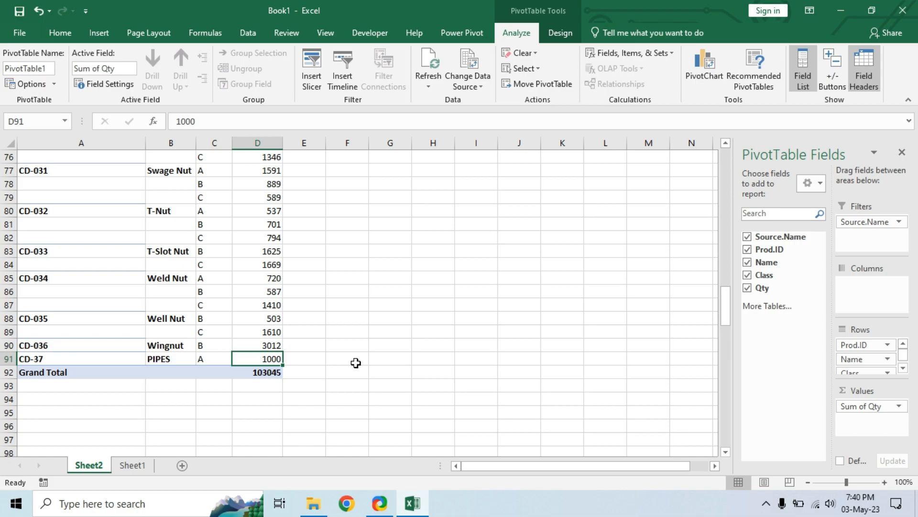